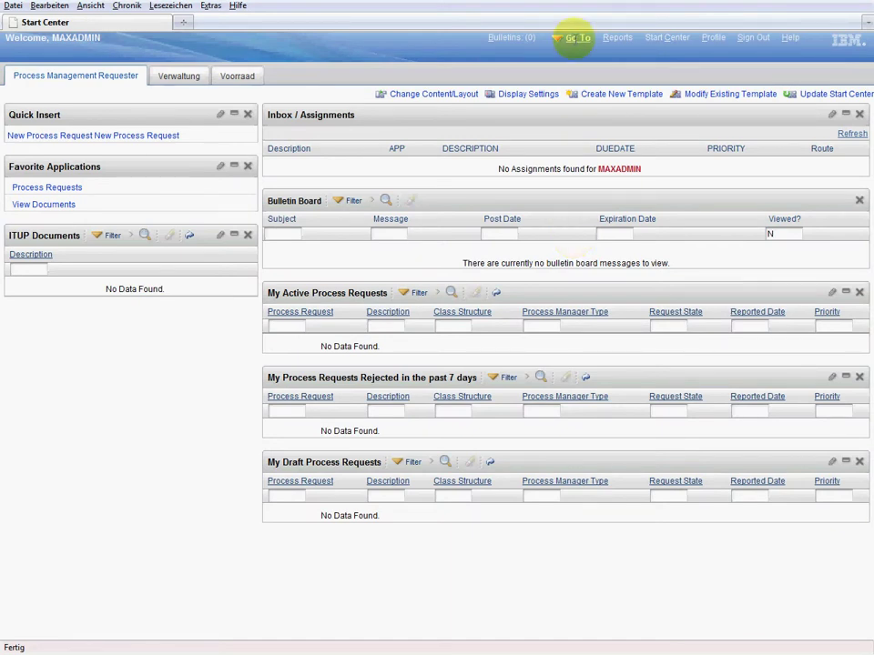
From the Start Center, open the list of Maximo applications
left_click(575, 38)
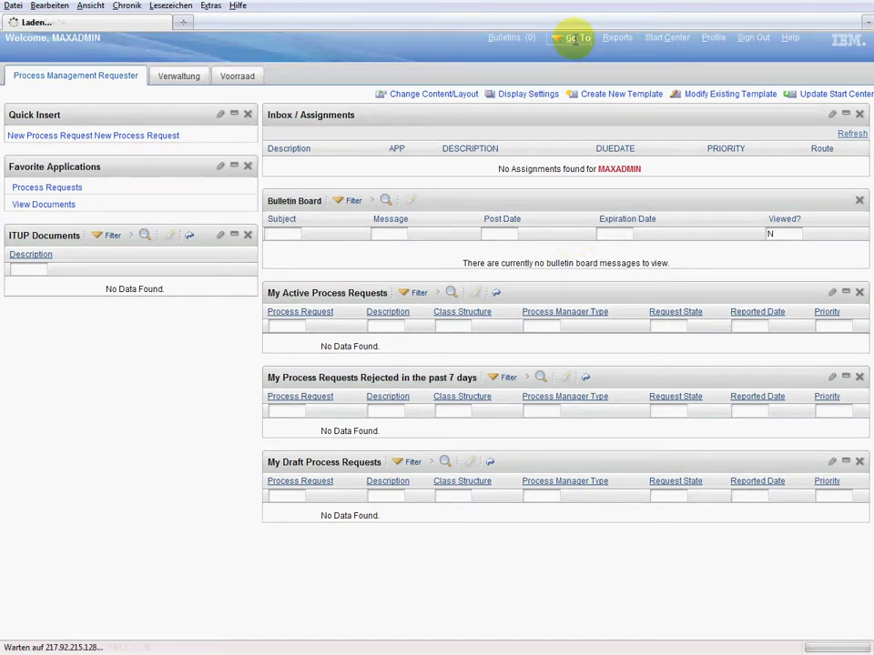
Open the Assets application and filter the list to locations matching br%
mouse_move(585, 68)
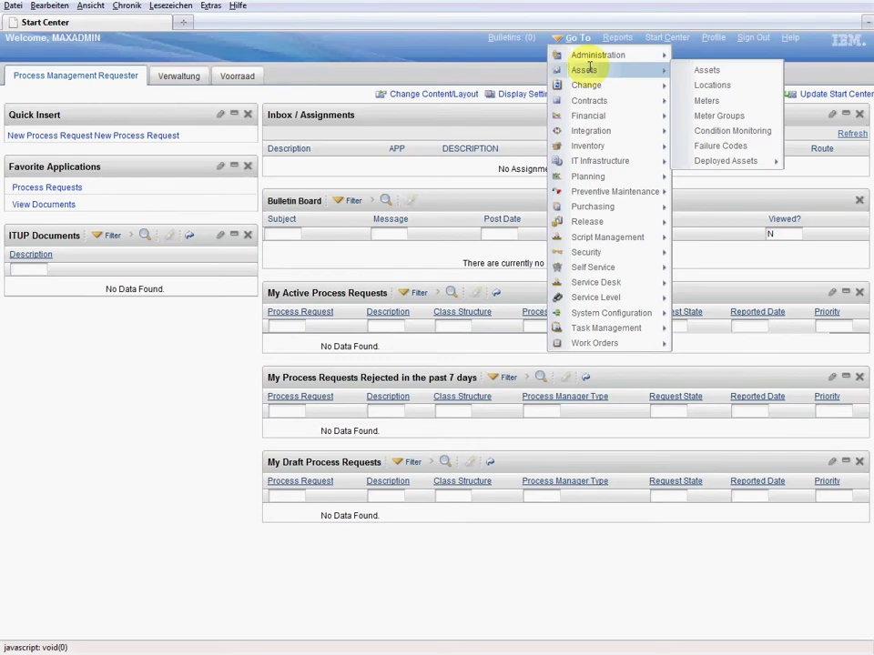
left_click(707, 71)
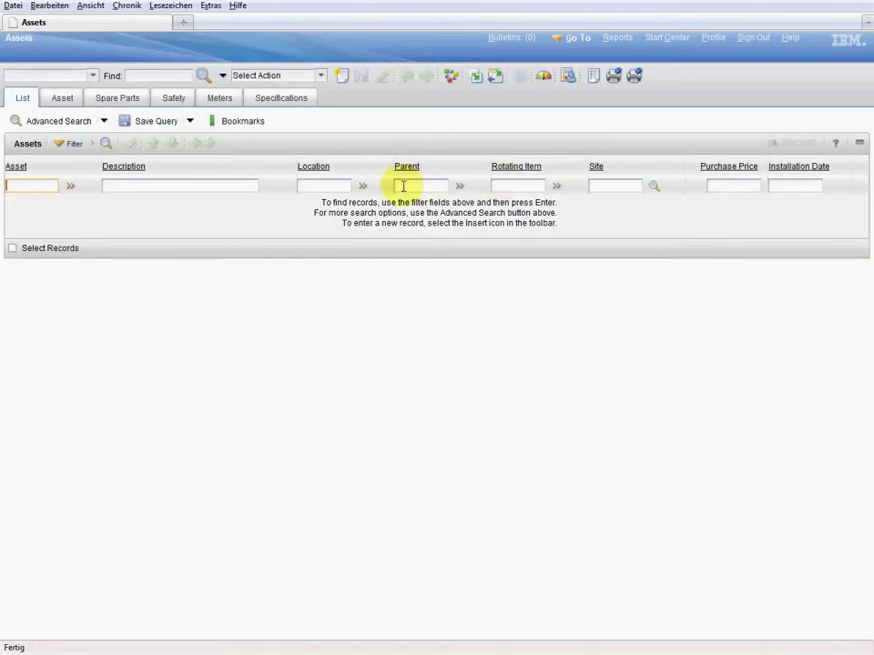
left_click(322, 186)
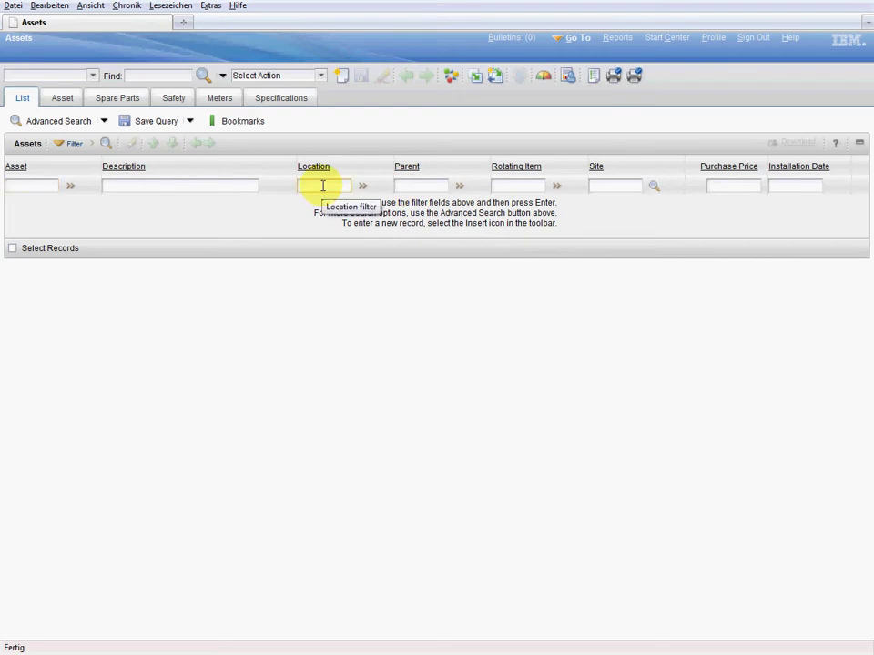
type("br%")
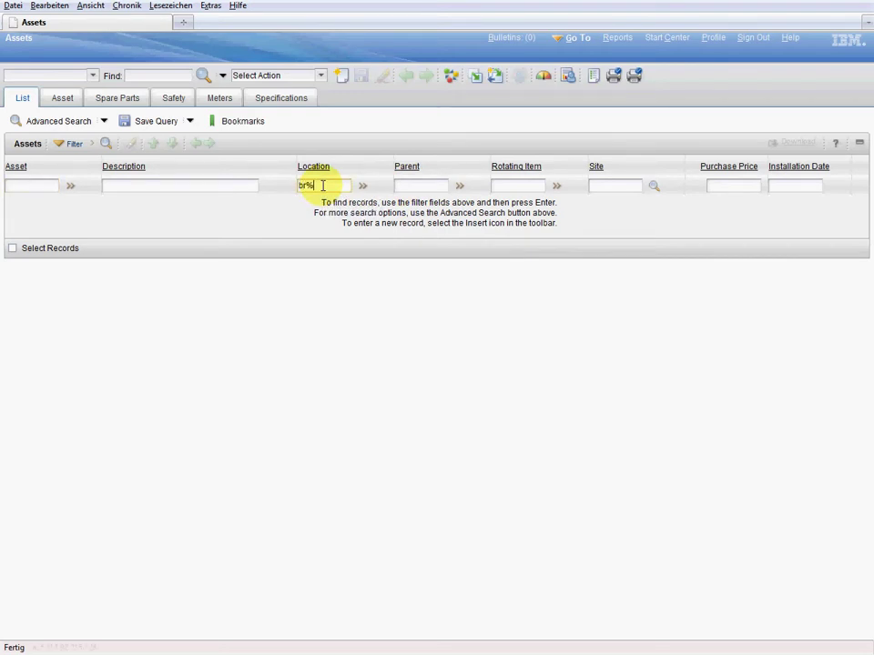
key("Return")
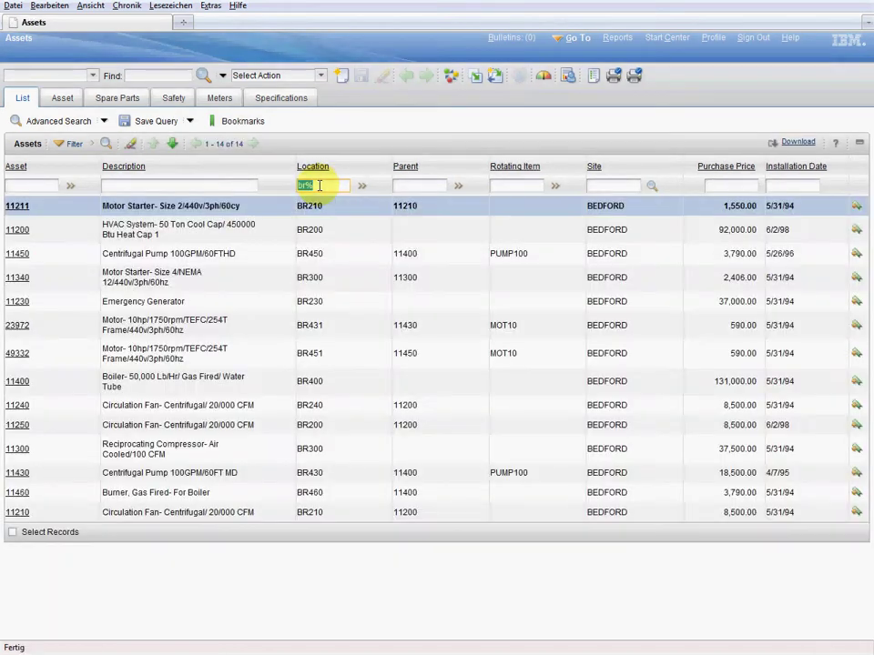
Download the filtered asset list via EAM XLS Searchresult Download and open it in Excel
left_click(320, 76)
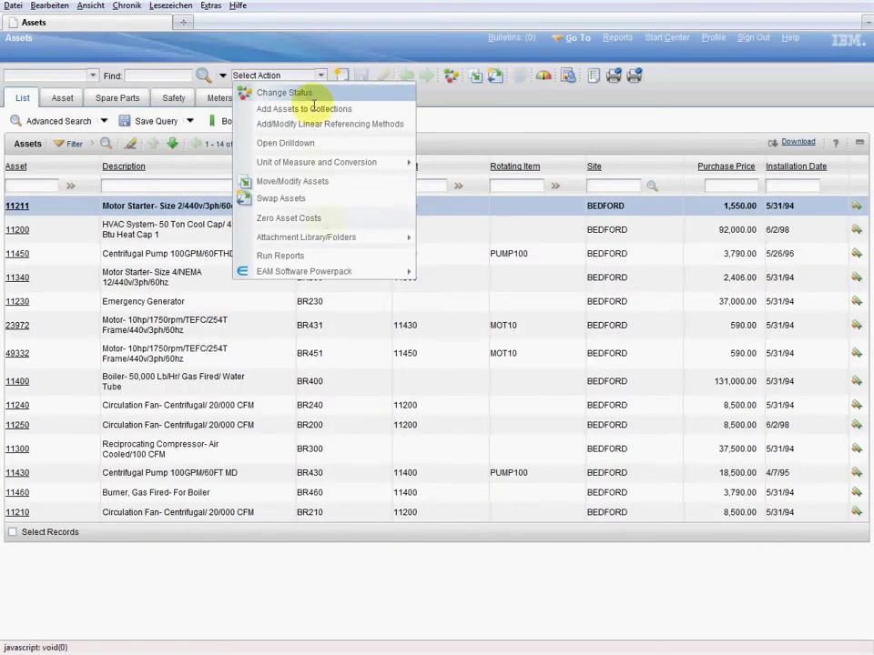
mouse_move(342, 271)
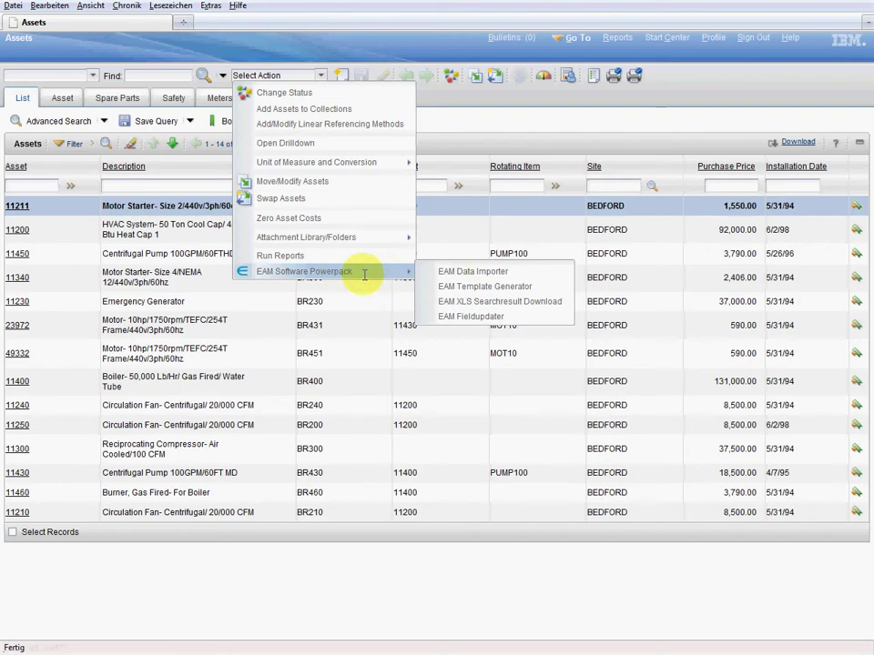
left_click(472, 302)
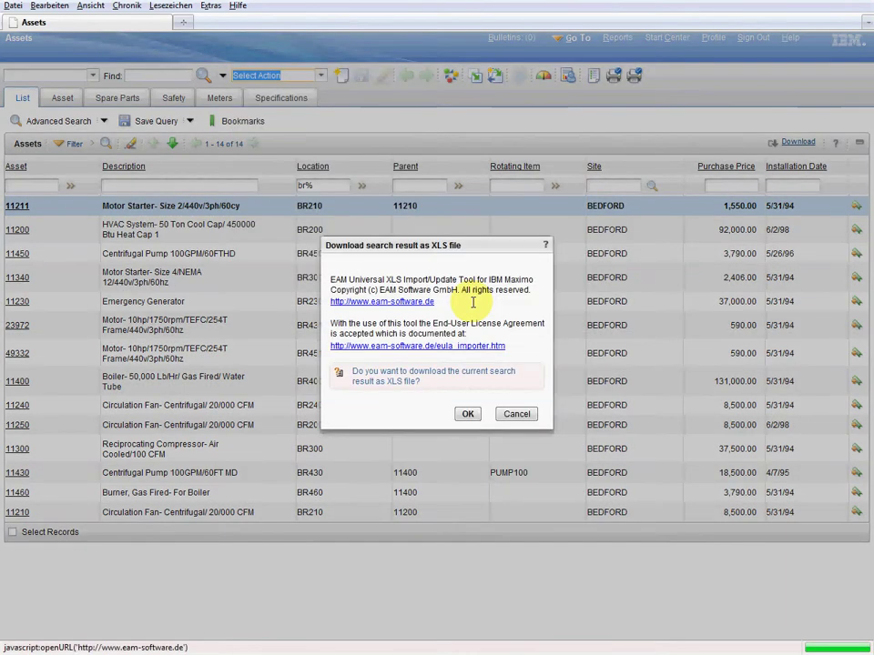
left_click(467, 413)
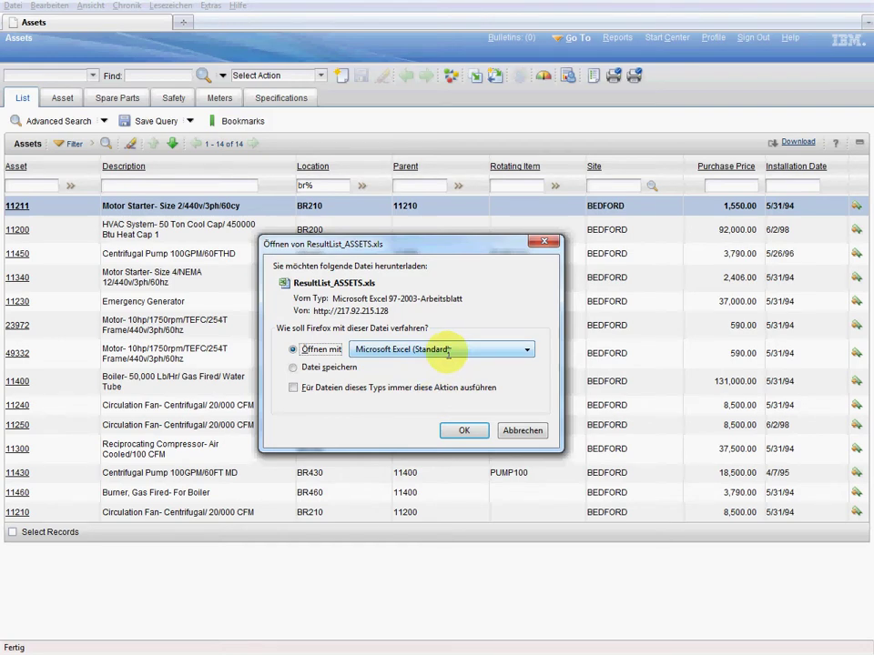
left_click(461, 431)
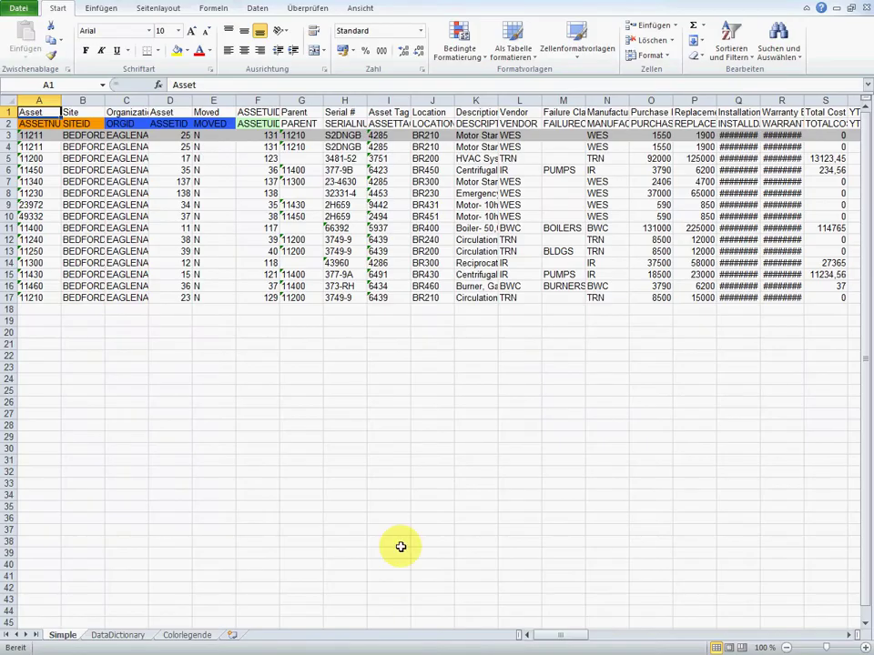
Auto-fit all columns of the ResultList_ASSETS sheet so full asset descriptions are readable
left_click(428, 100)
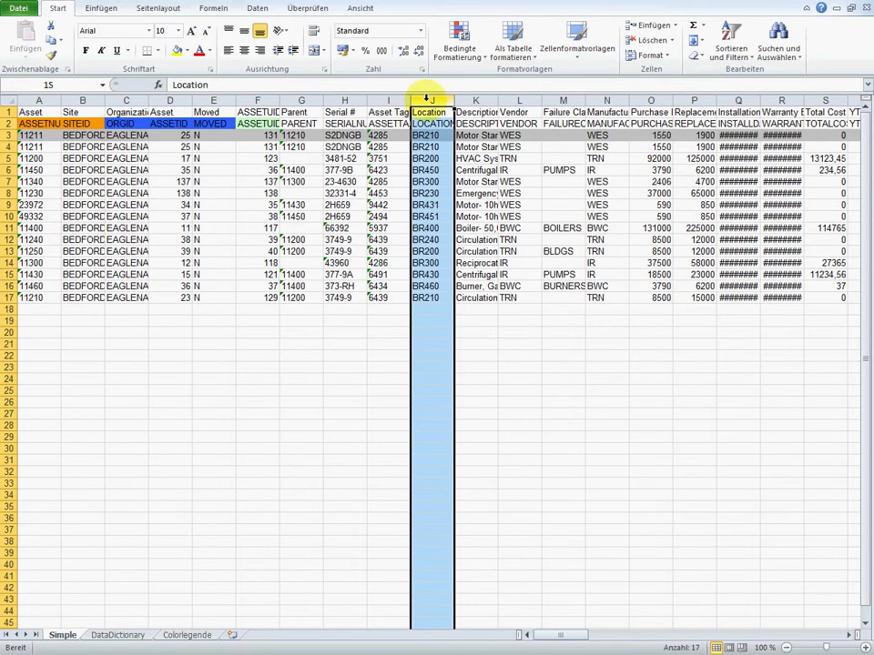
left_click(9, 100)
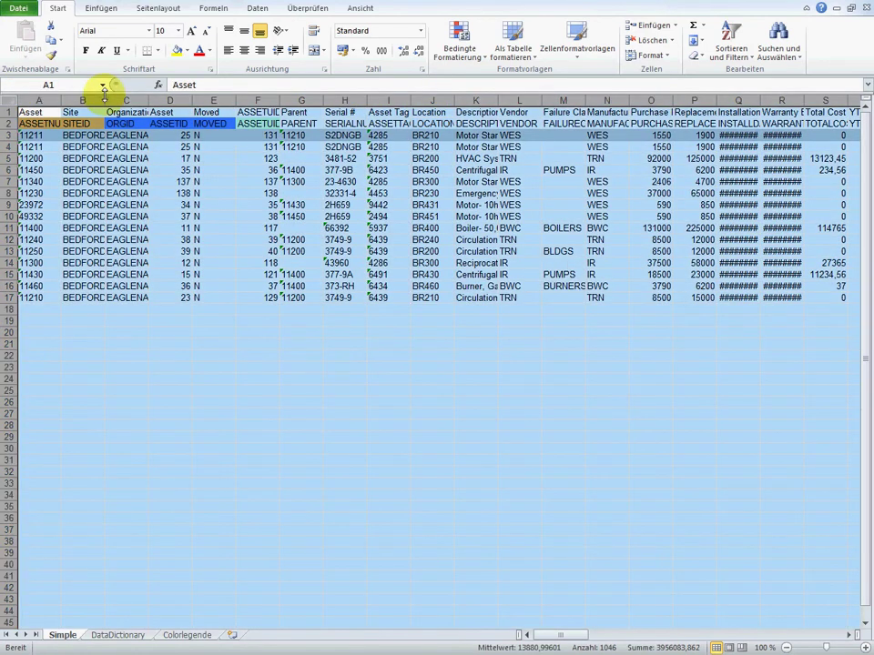
double_click(103, 97)
left_click(201, 311)
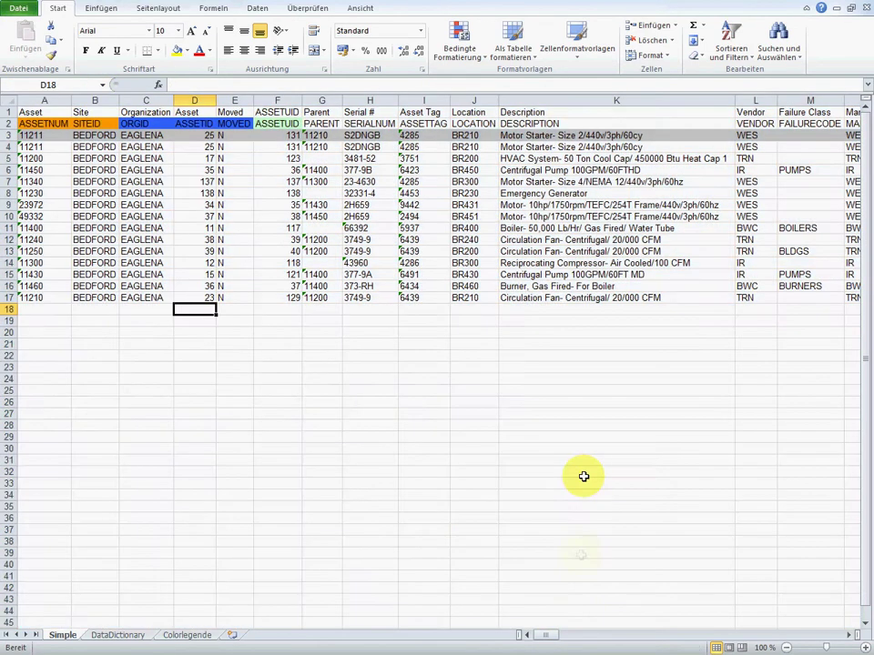
mouse_move(550, 638)
left_mouse_down()
mouse_move(763, 639)
mouse_move(547, 638)
left_mouse_up()
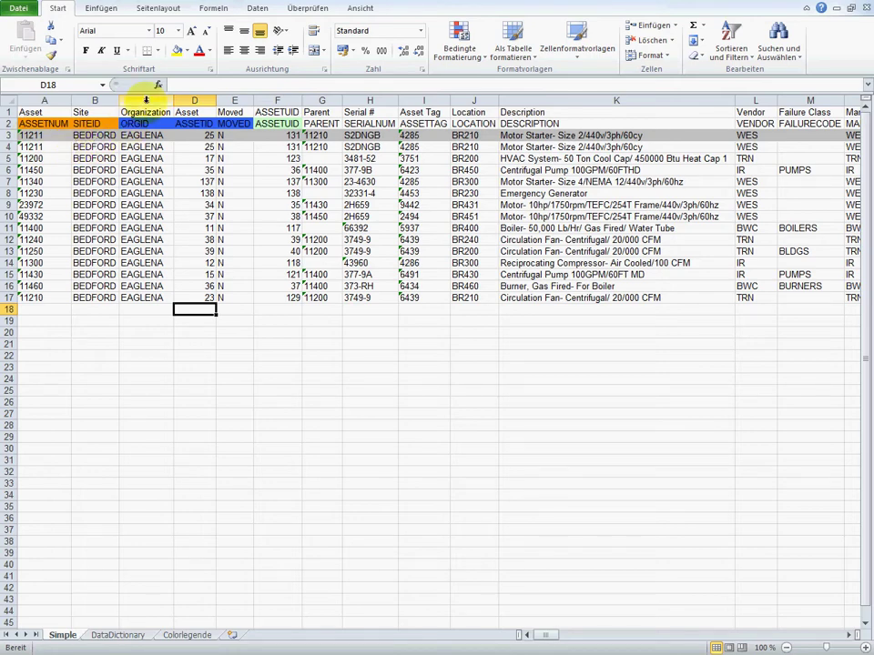
Delete columns C–F and the Total Cost, YTD Cost and Budgeted columns
left_click_drag(145, 100, 270, 100)
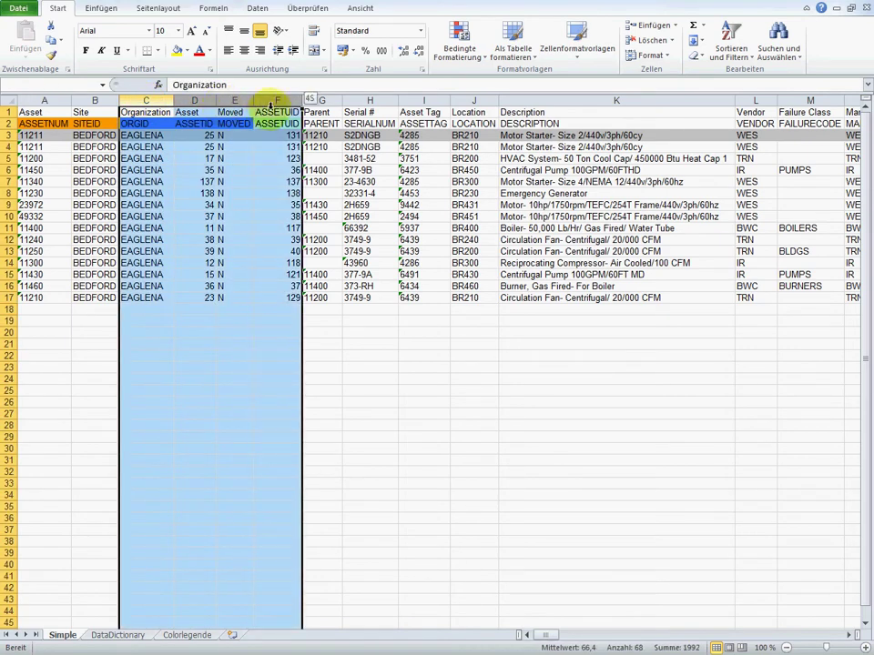
right_click(270, 100)
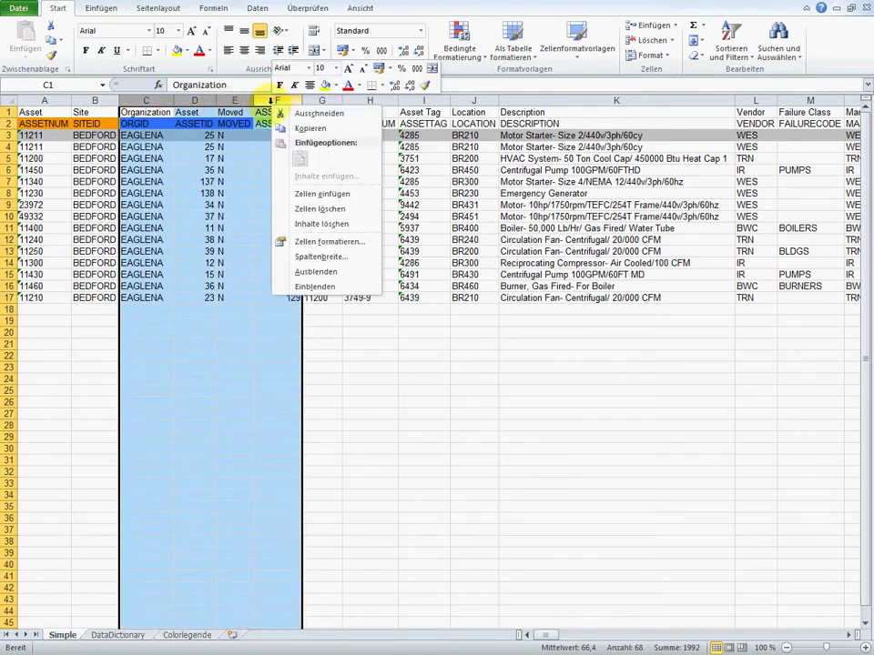
left_click(324, 209)
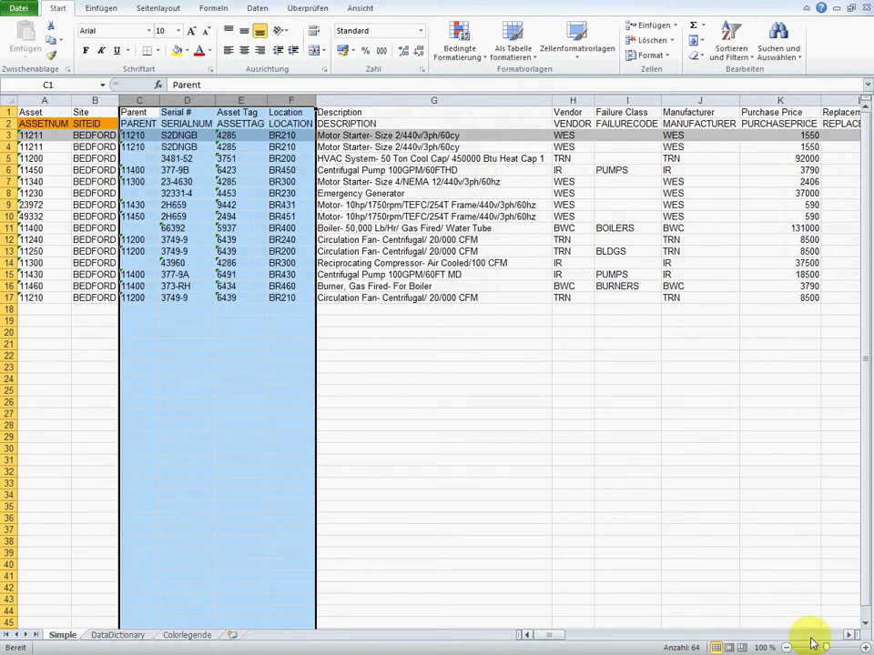
scroll(813, 644, "right", 5)
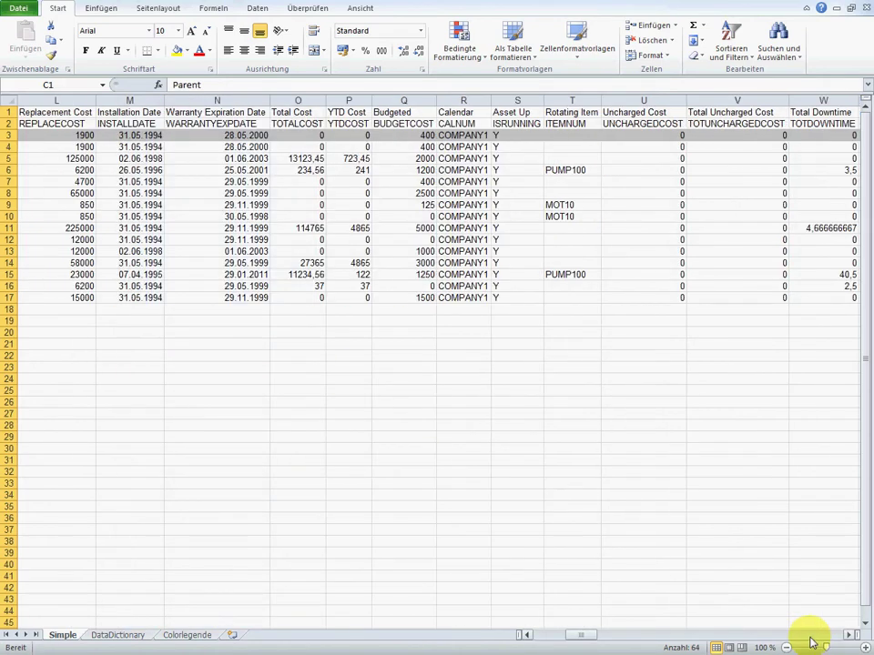
left_click(297, 100)
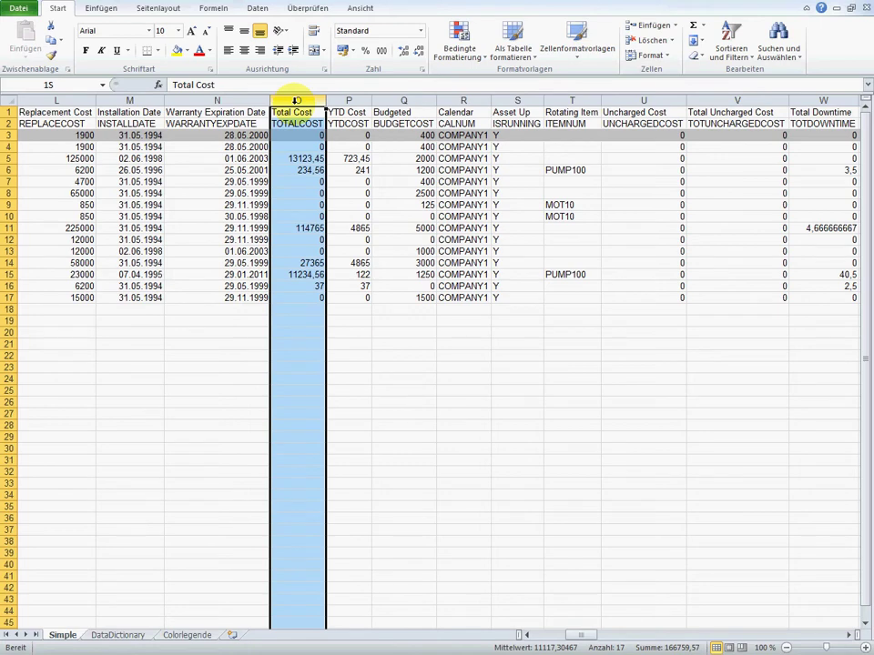
left_click_drag(321, 100, 383, 102)
right_click(384, 102)
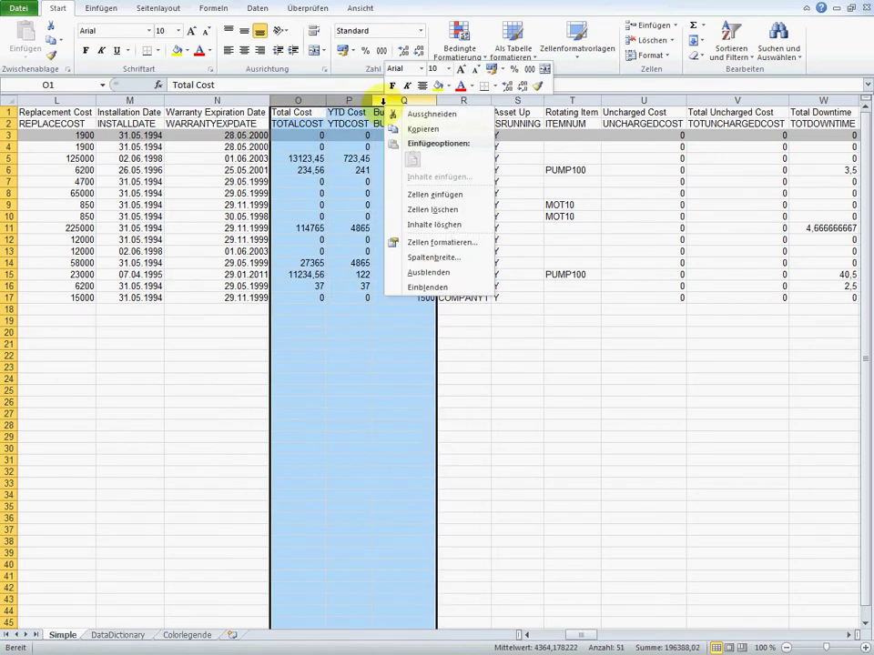
left_click(431, 209)
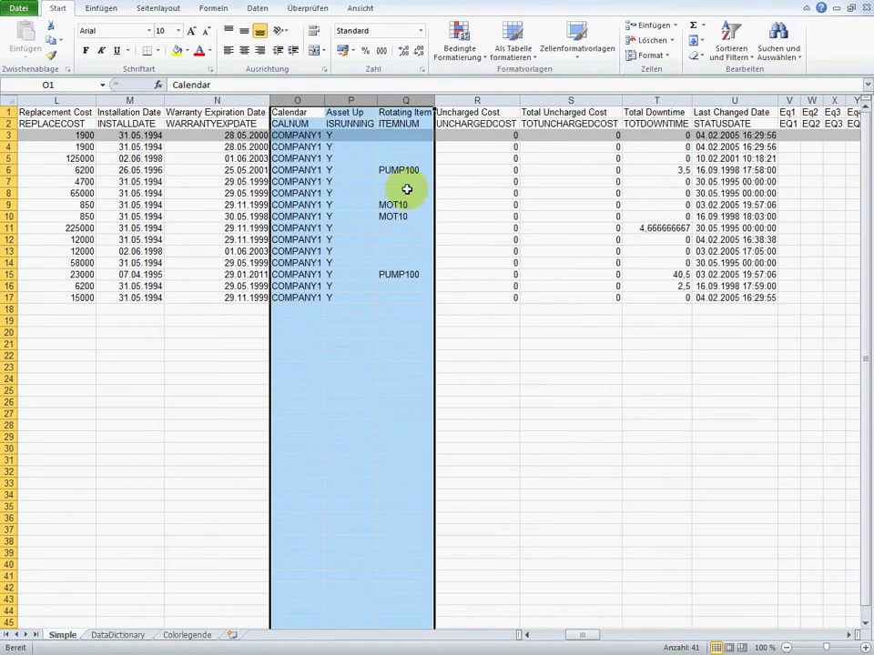
Delete the columns between Calendar and Details, starting from Asset Up
left_click(352, 100)
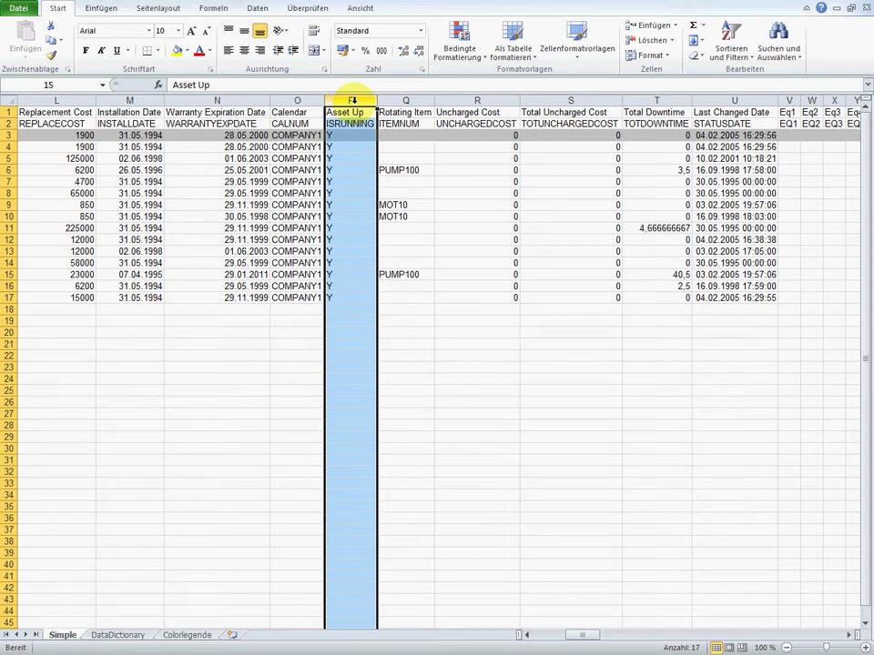
left_click(370, 100)
left_click_drag(370, 100, 536, 100)
right_click(541, 102)
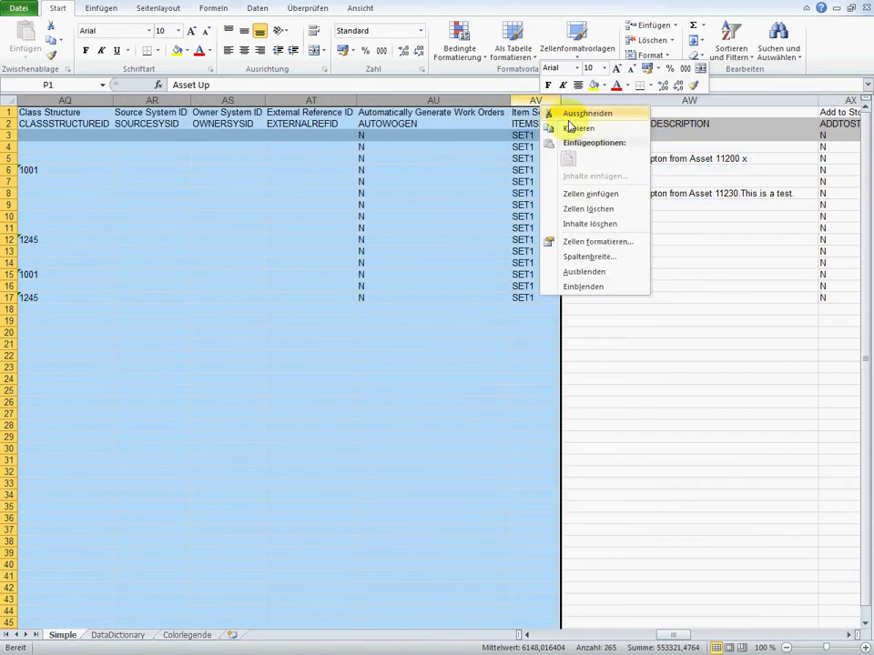
left_click(568, 208)
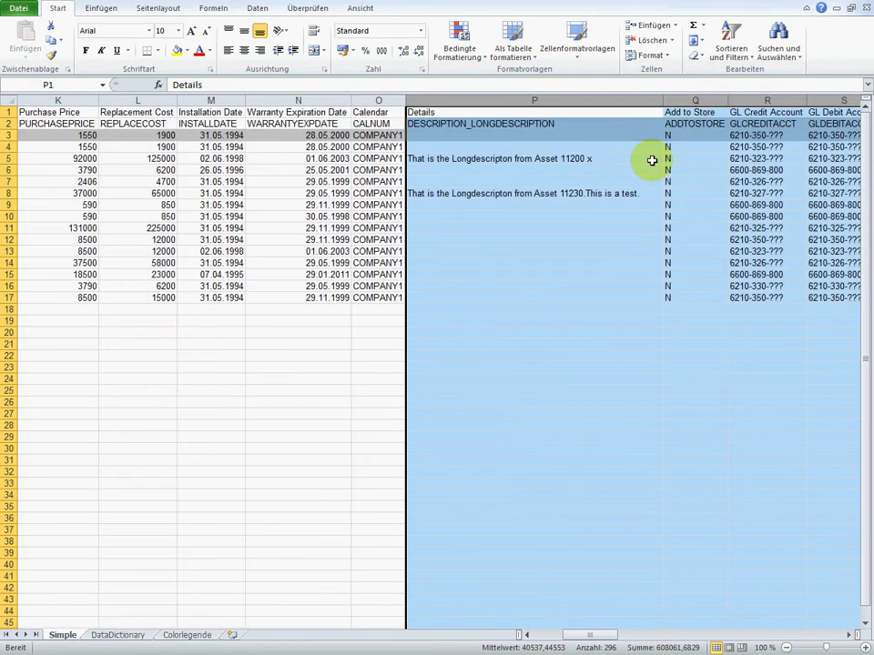
Delete every column after Details, from Add to Store onward
left_click(695, 100)
left_click(596, 101)
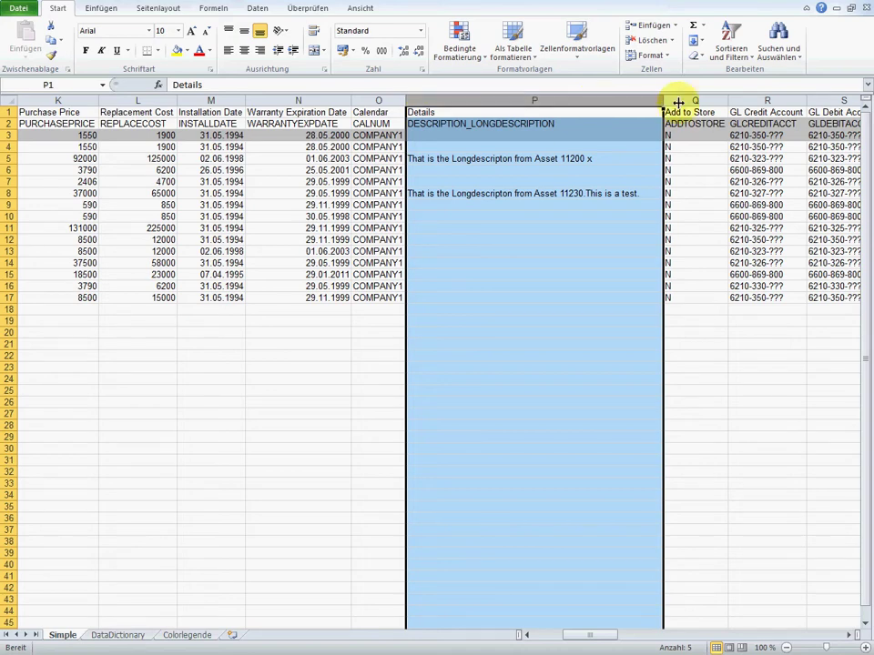
left_click_drag(693, 100, 737, 97)
right_click(738, 100)
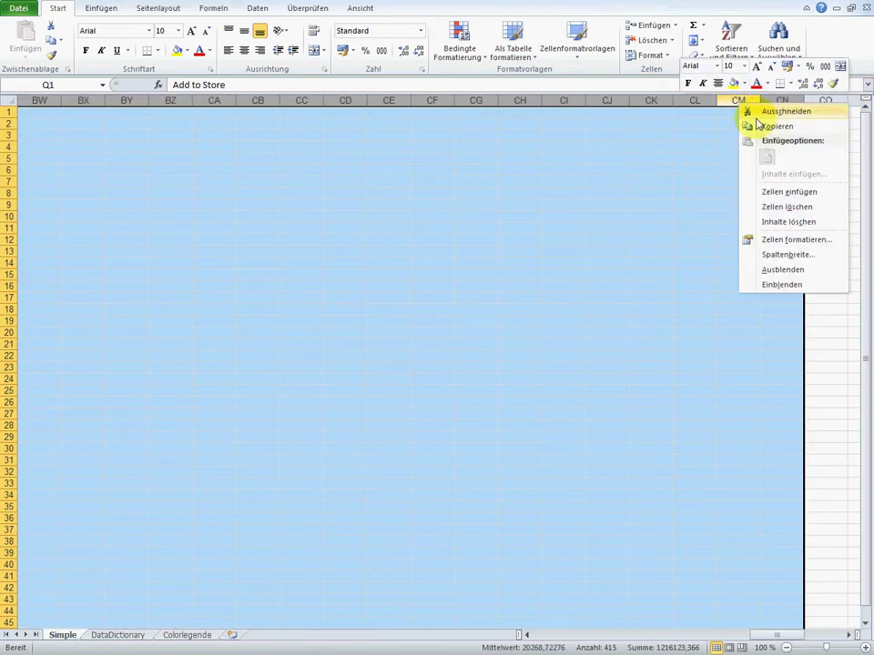
left_click(782, 207)
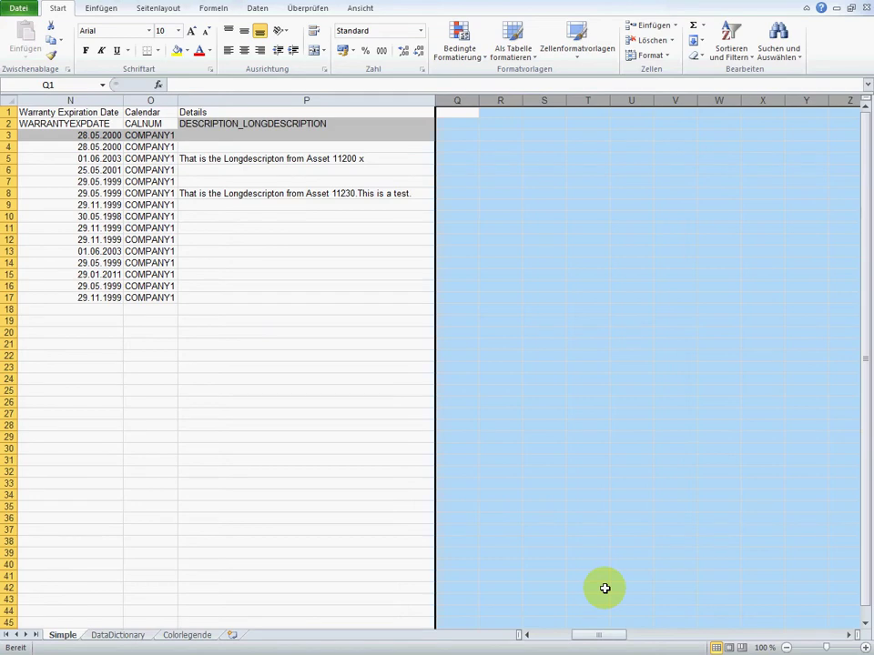
left_click_drag(610, 635, 565, 644)
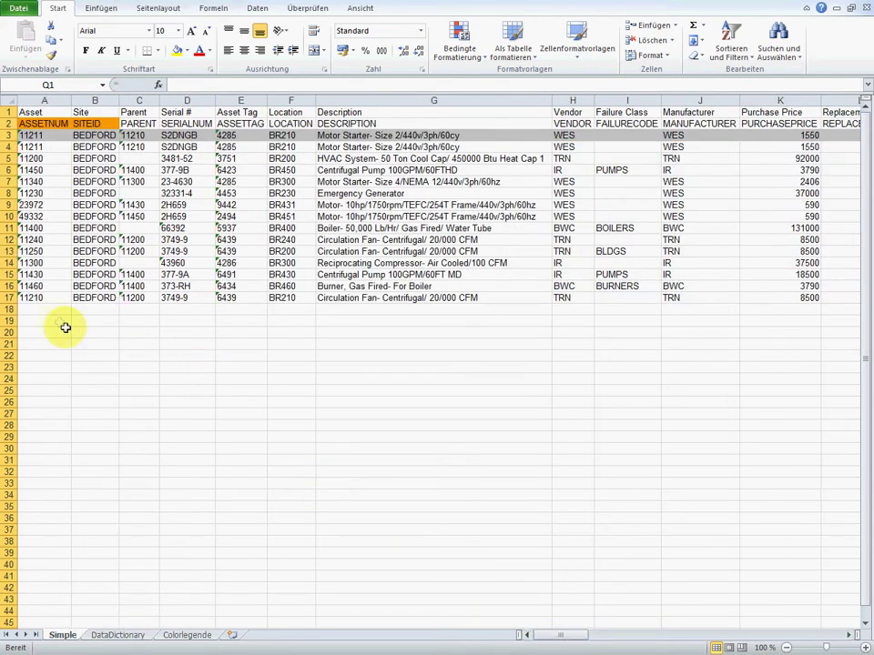
Copy the asset 11210 row and insert it as a new row 18
left_click(9, 298)
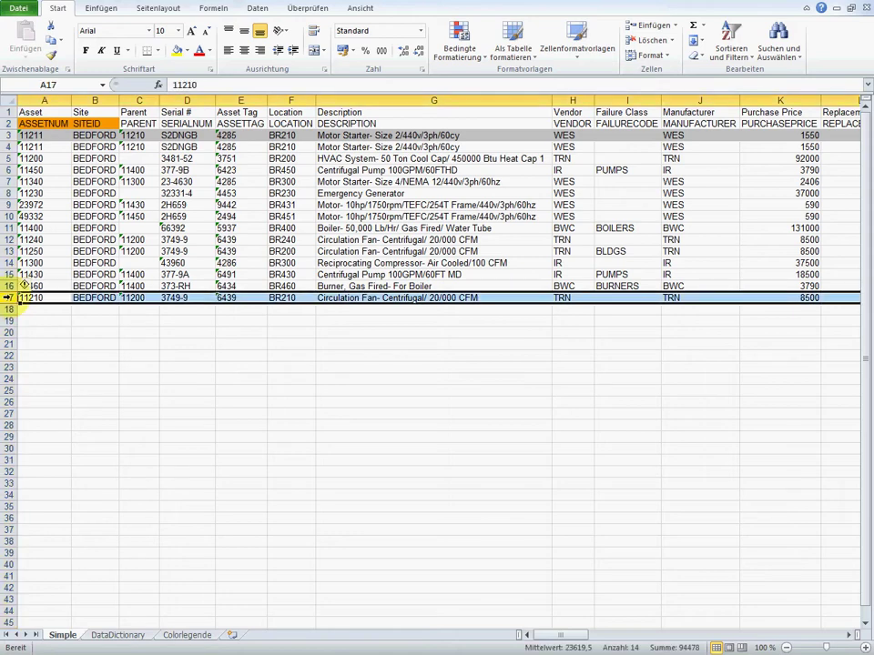
right_click(8, 297)
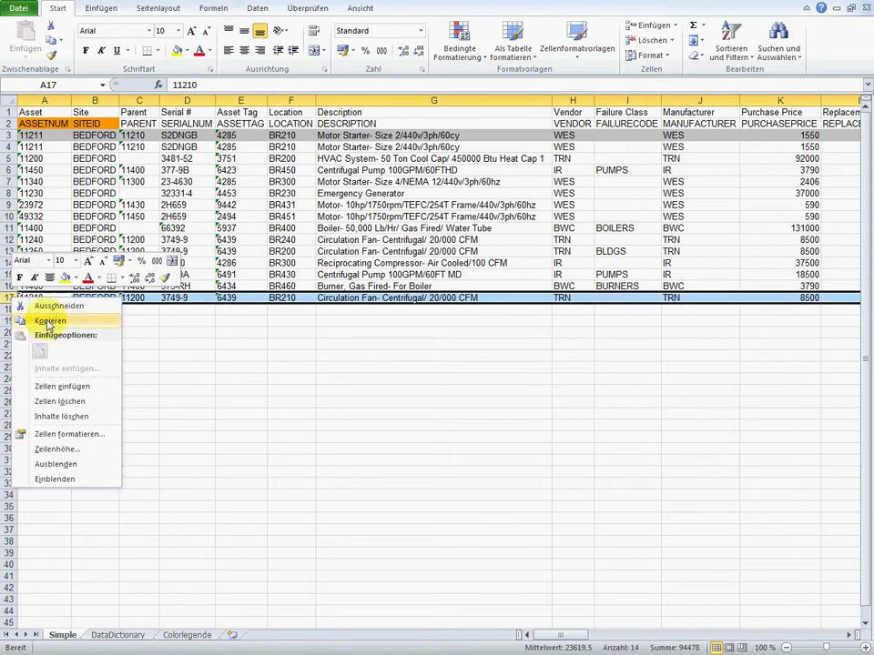
left_click(49, 322)
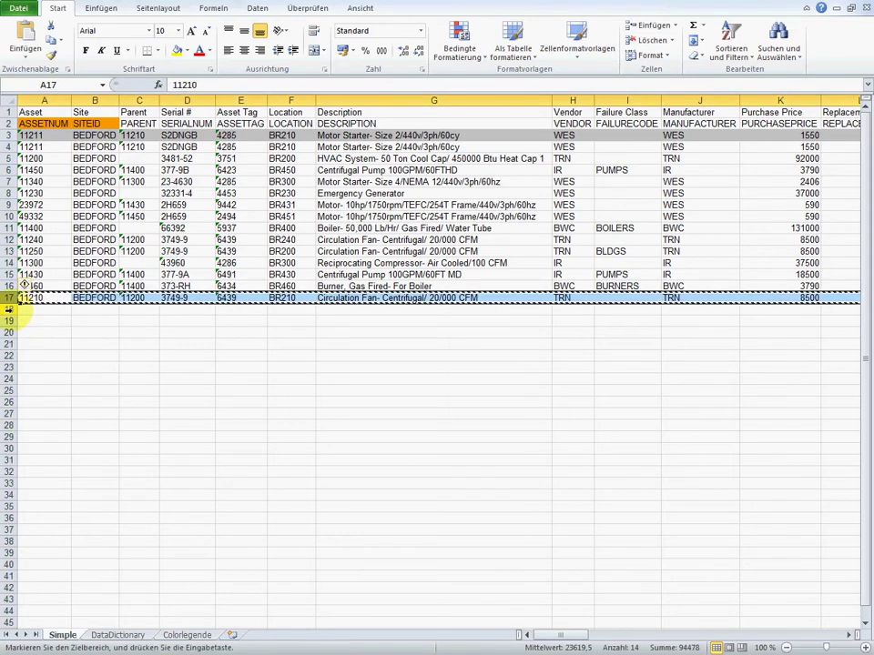
left_click(8, 309)
right_click(8, 309)
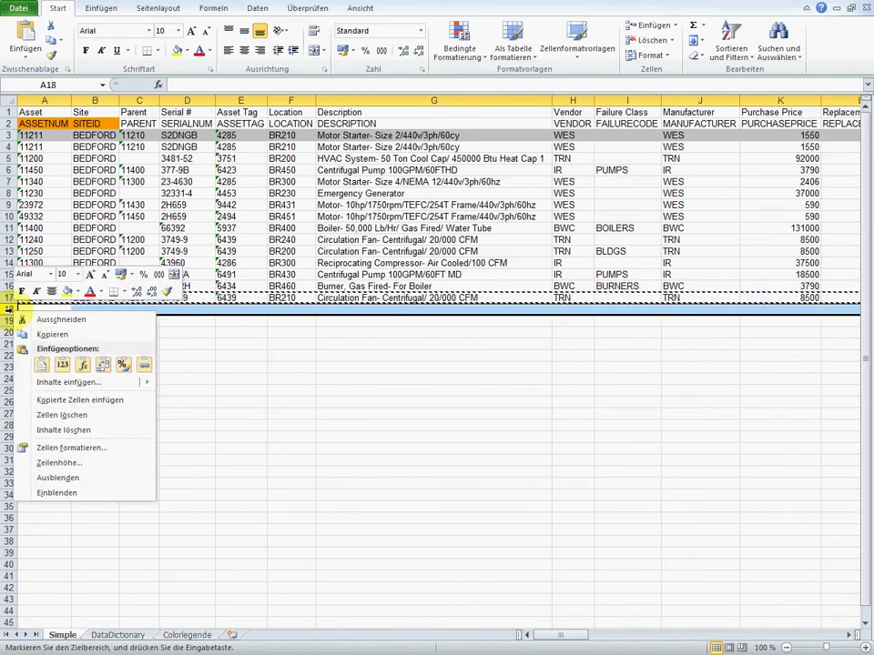
left_click(62, 404)
left_click(37, 320)
Change row 18's asset number to 11210-1 and set serial number and asset tag to 123
left_click(31, 311)
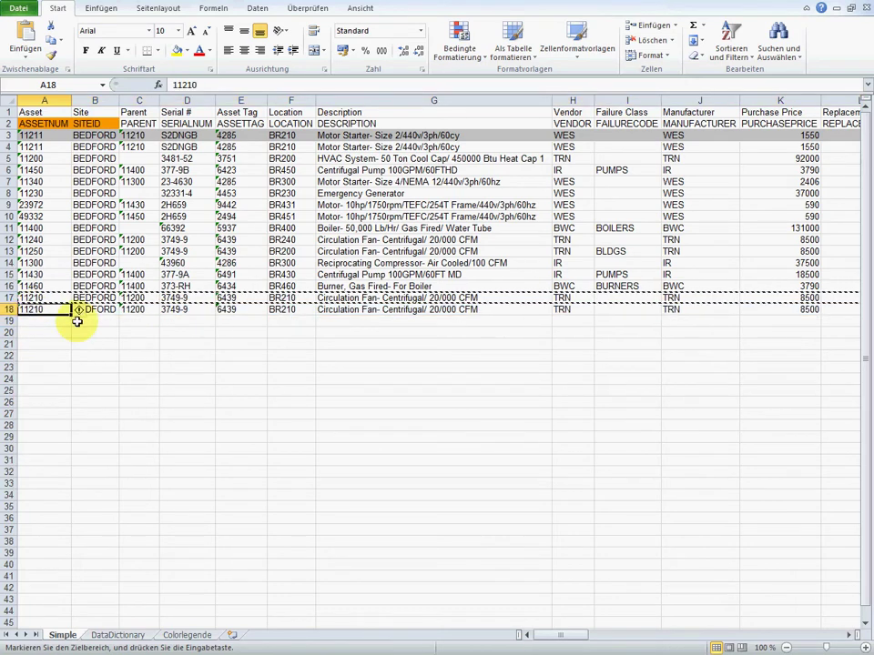
left_click(209, 84)
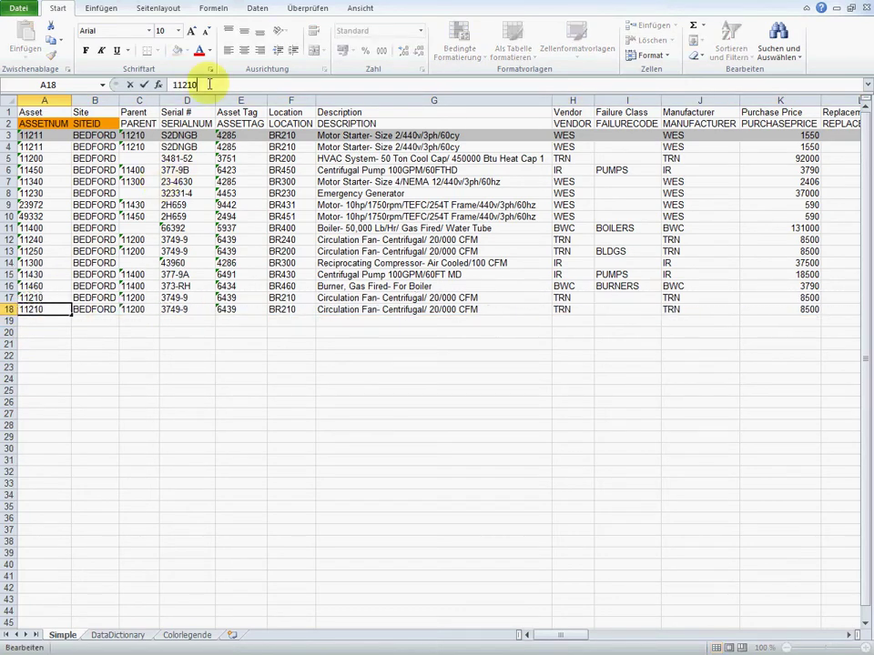
type("-1")
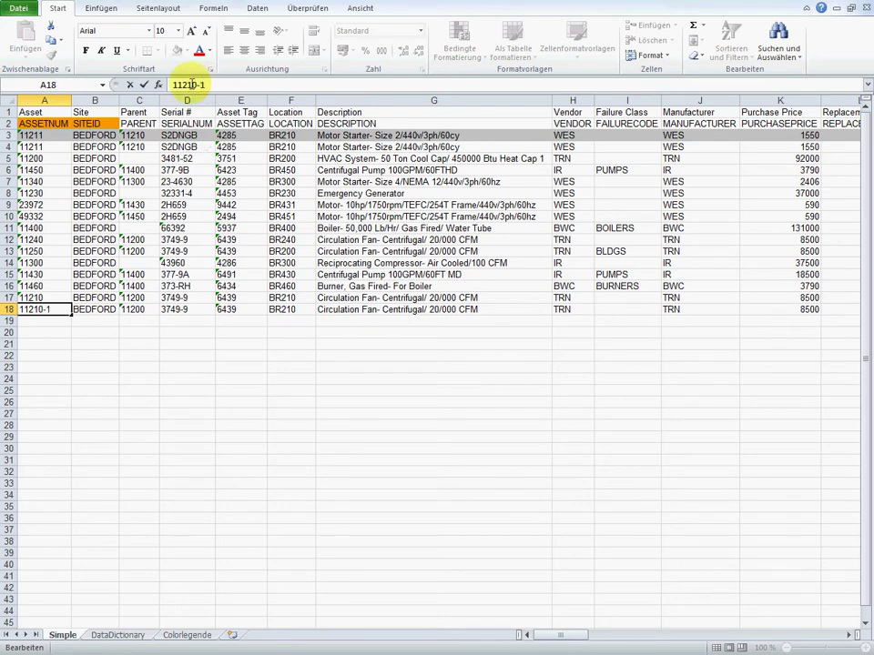
left_click(155, 310)
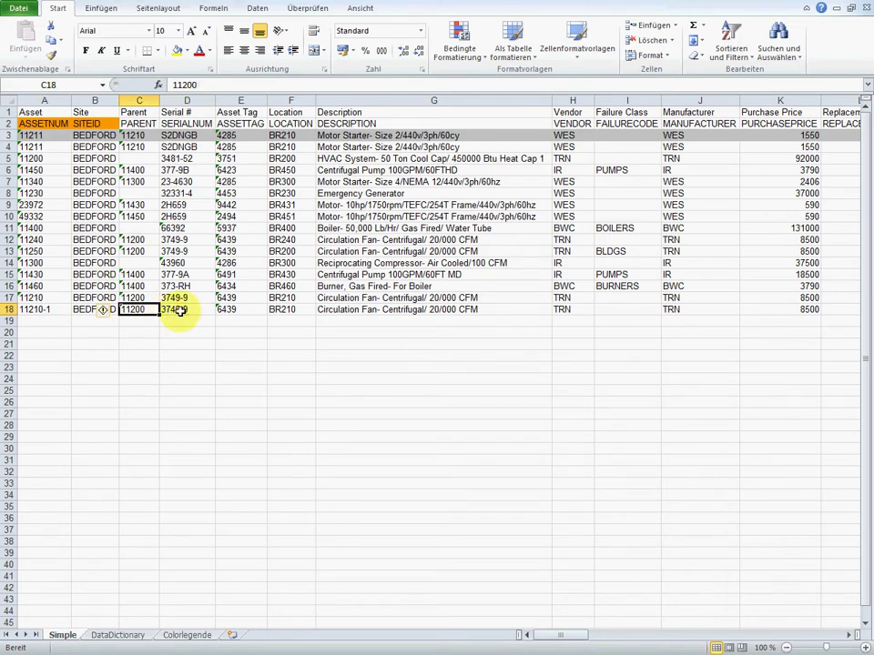
left_click(179, 311)
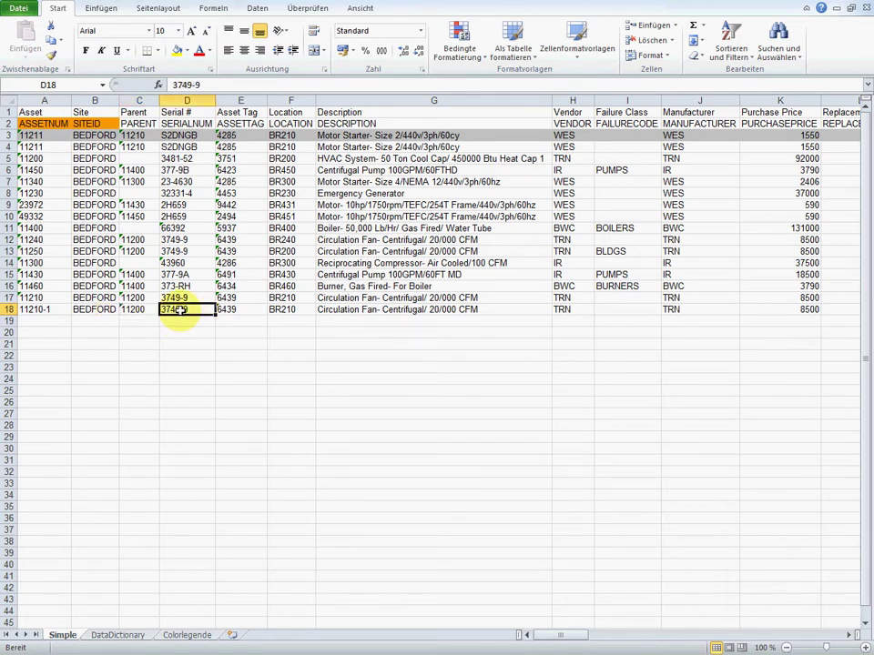
type("123")
left_click(228, 310)
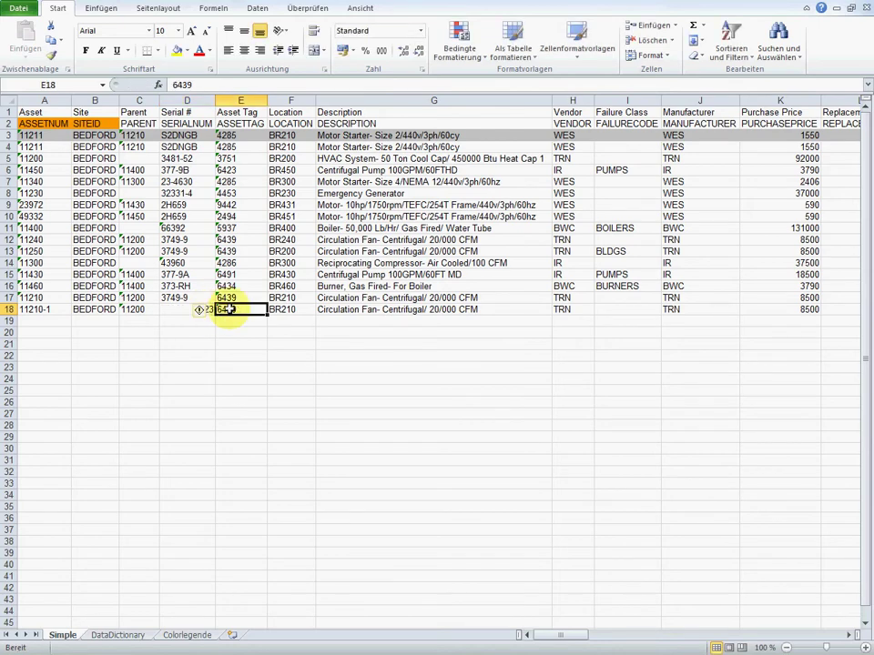
type("123")
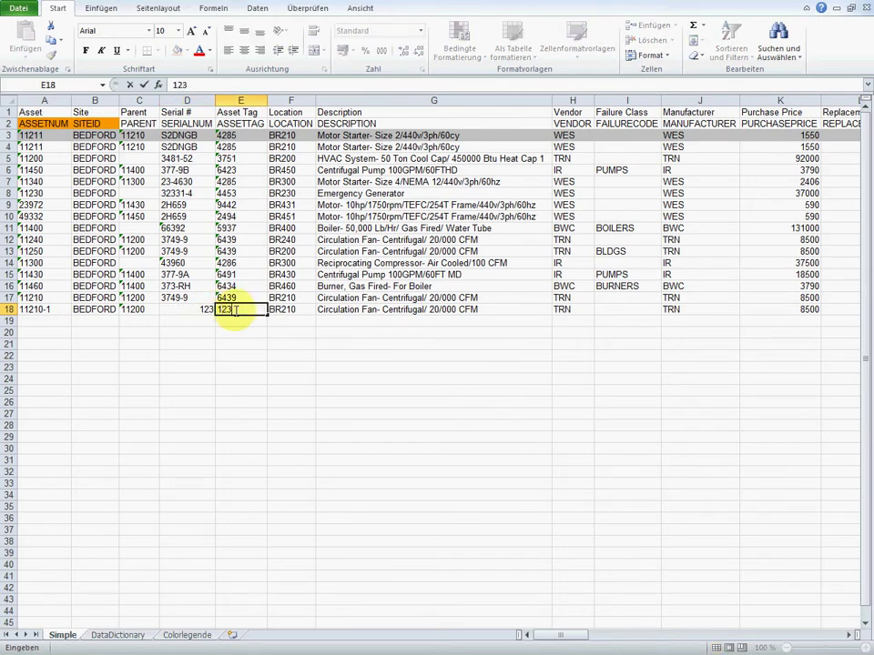
key("Tab")
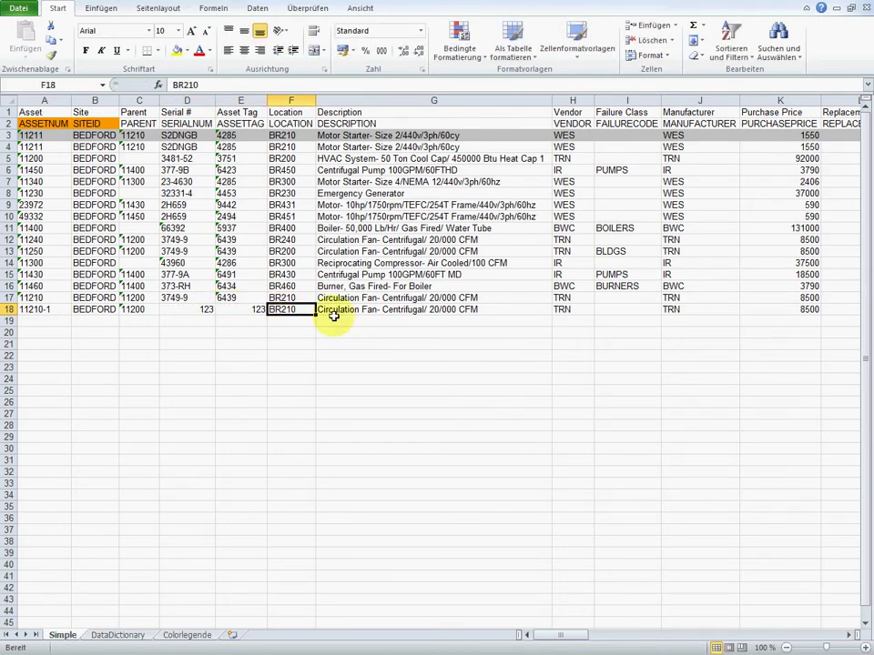
Edit G18's description, changing 20/000 to 30/000 and CFM to XXX
key("Tab")
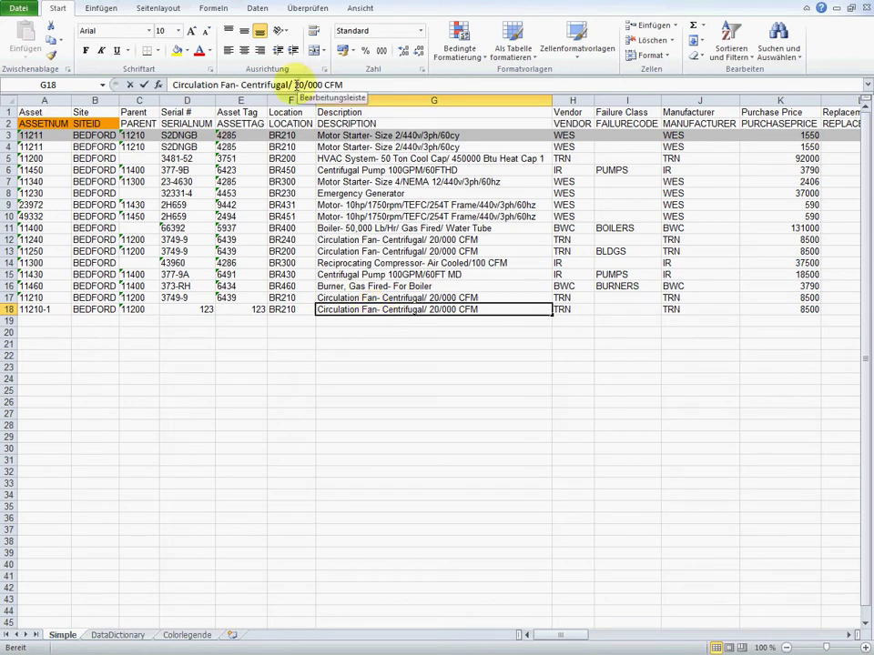
left_click_drag(293, 84, 299, 85)
type("3")
double_click(325, 84)
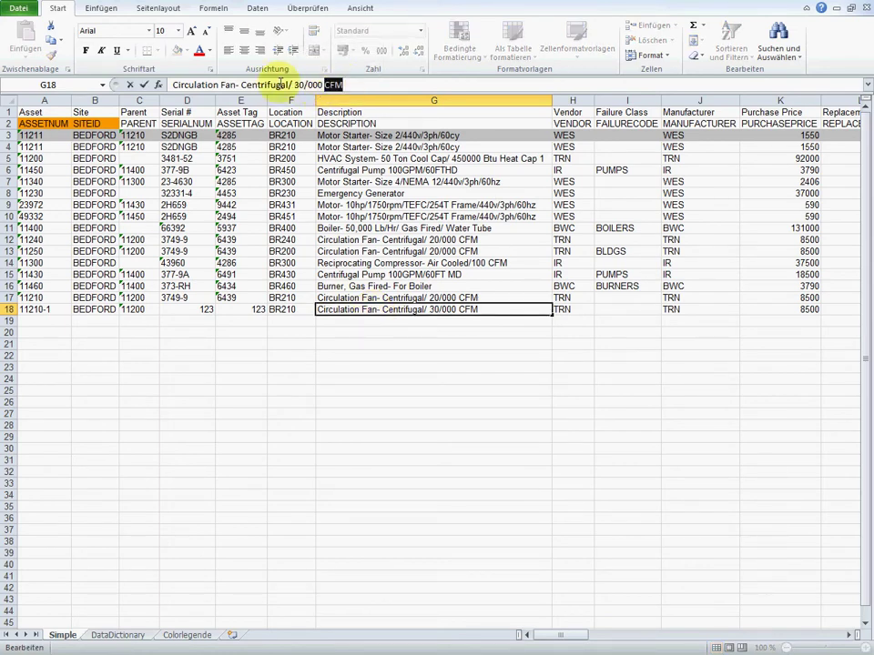
type("XXX")
key("Return")
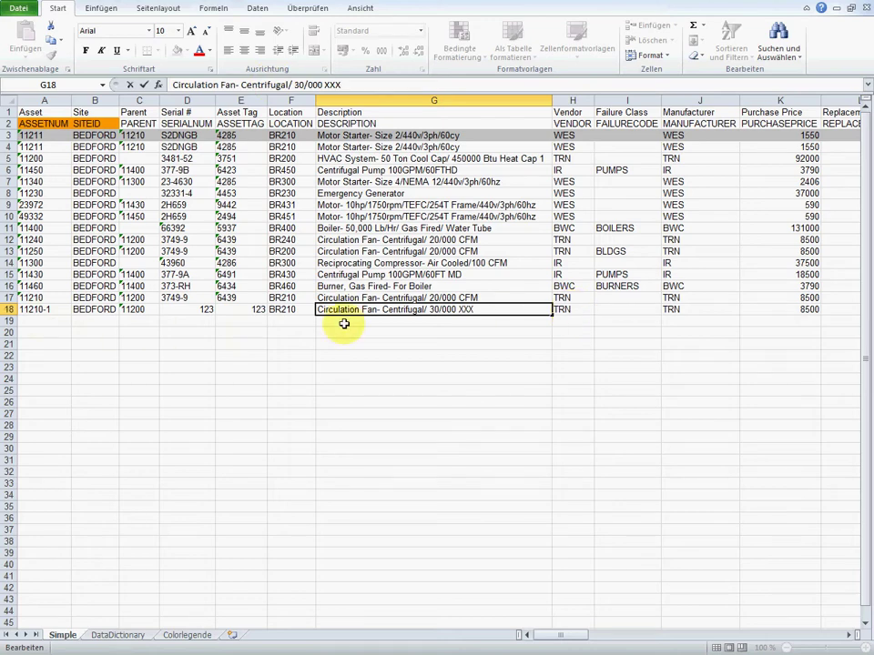
Enter 'That is the longdescription NEW' in row 18's Details cell P18
left_click(8, 309)
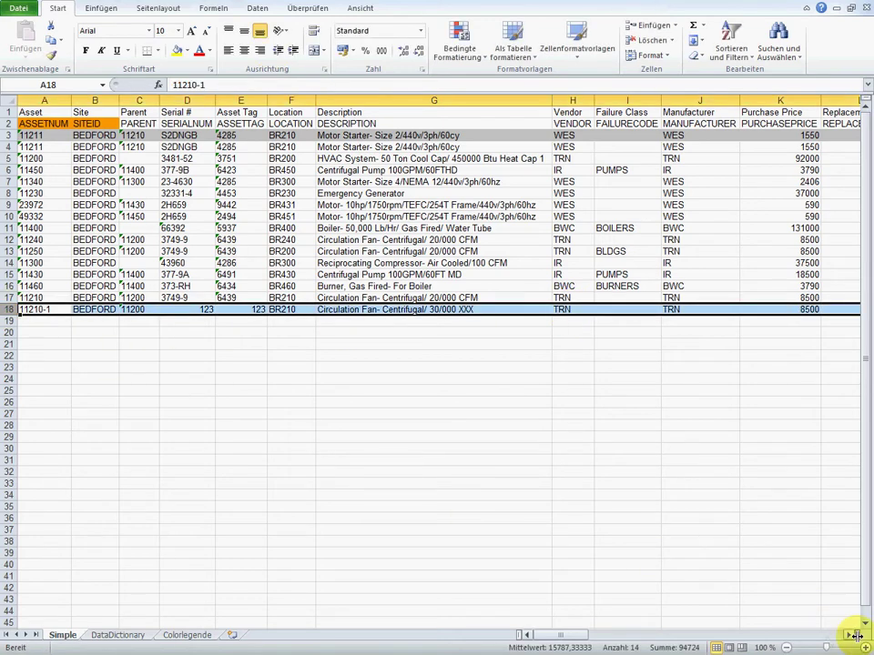
left_click(825, 635)
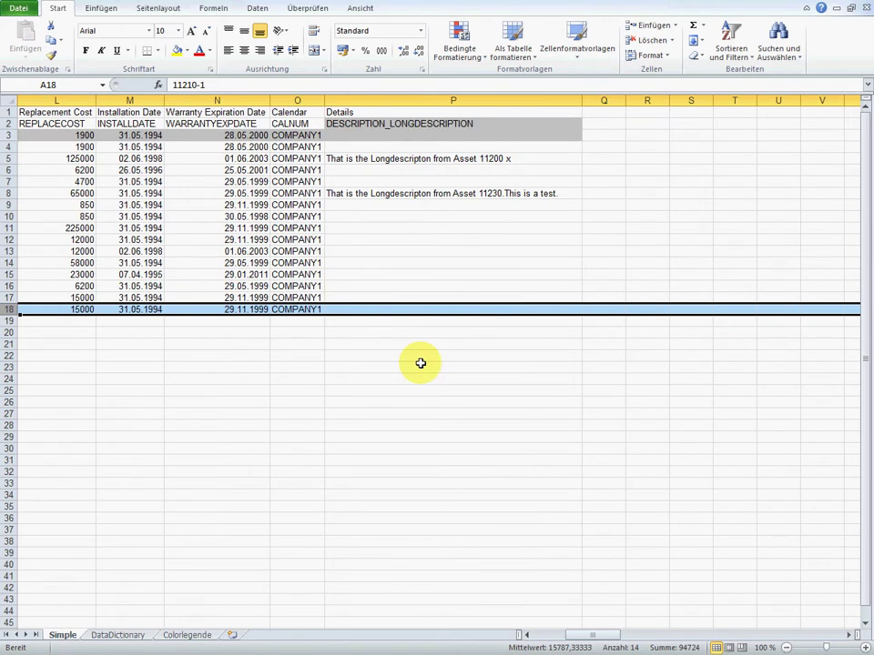
left_click(353, 309)
type("That is t")
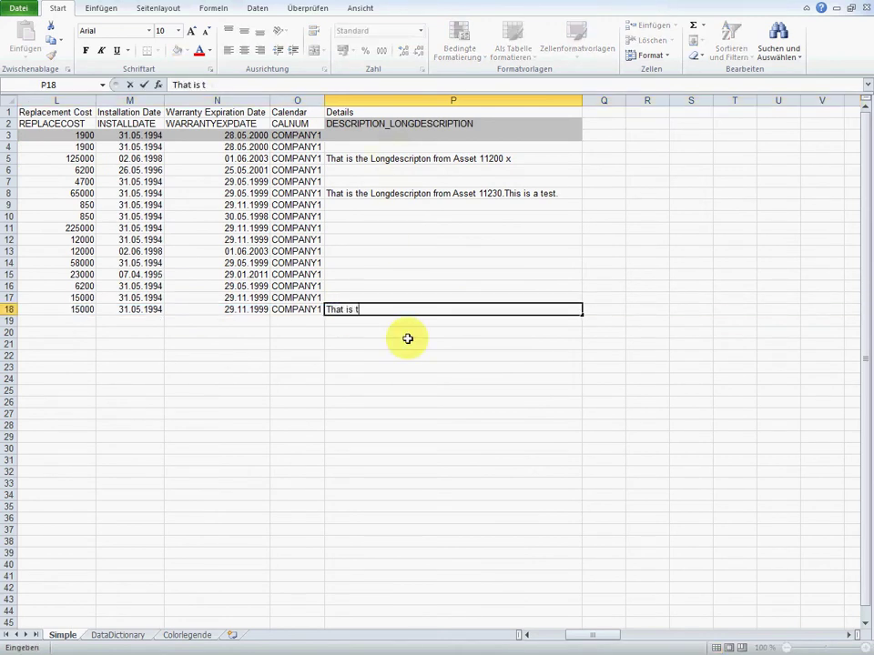
type("he longdesc")
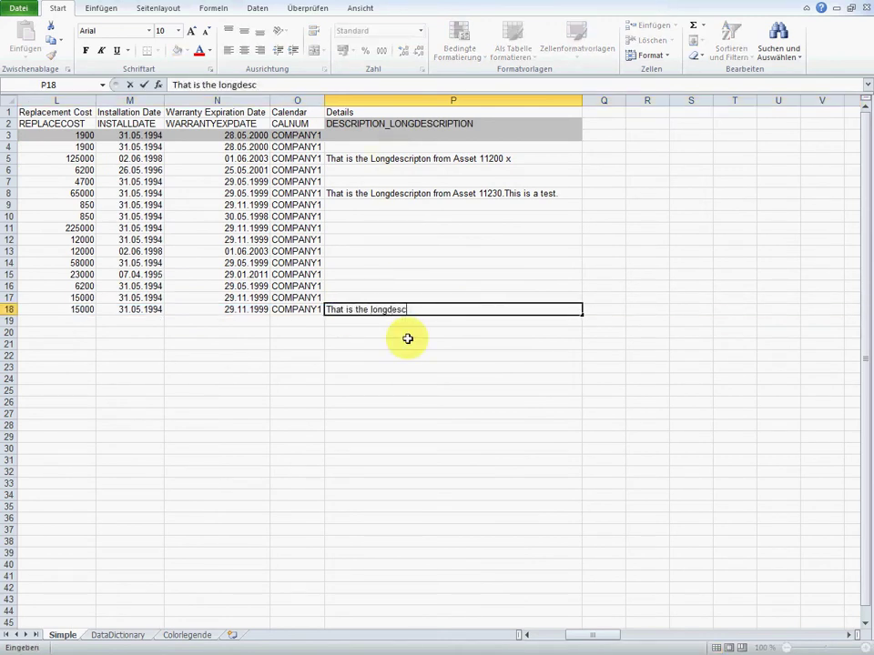
type("ription NEW")
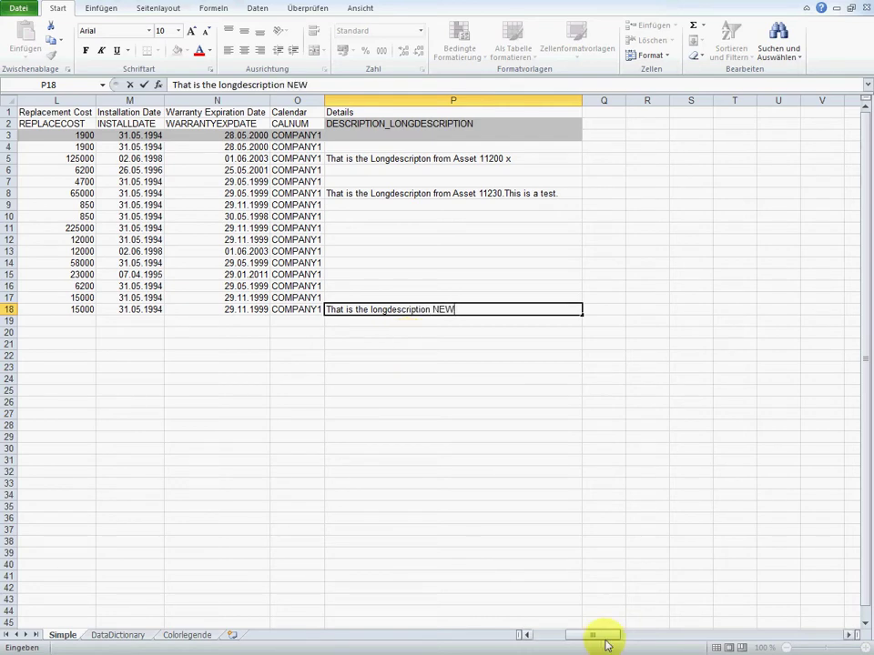
left_click_drag(607, 645, 573, 639)
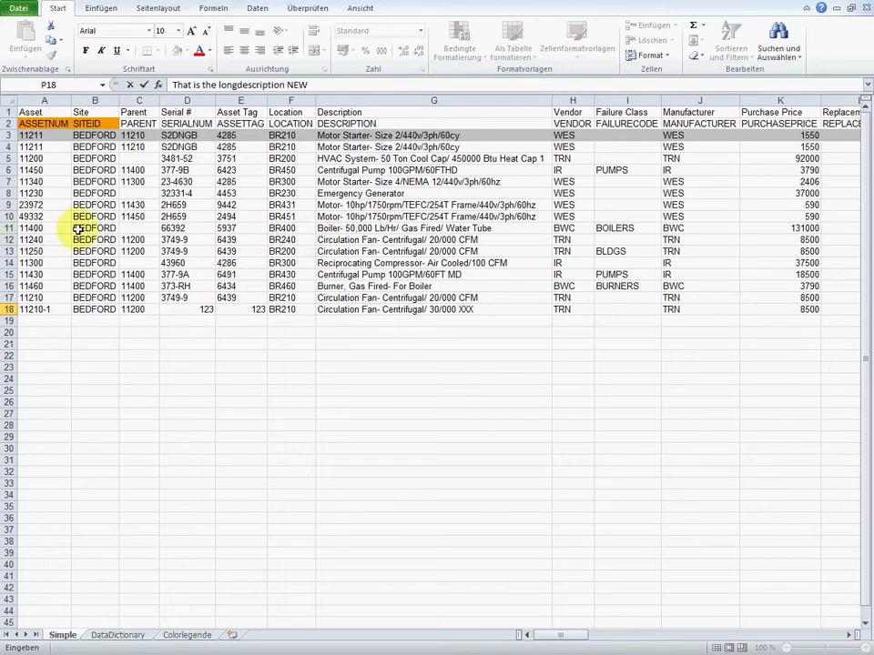
Copy the boiler 11400 row and insert it as a new row 19
left_click(10, 229)
right_click(9, 228)
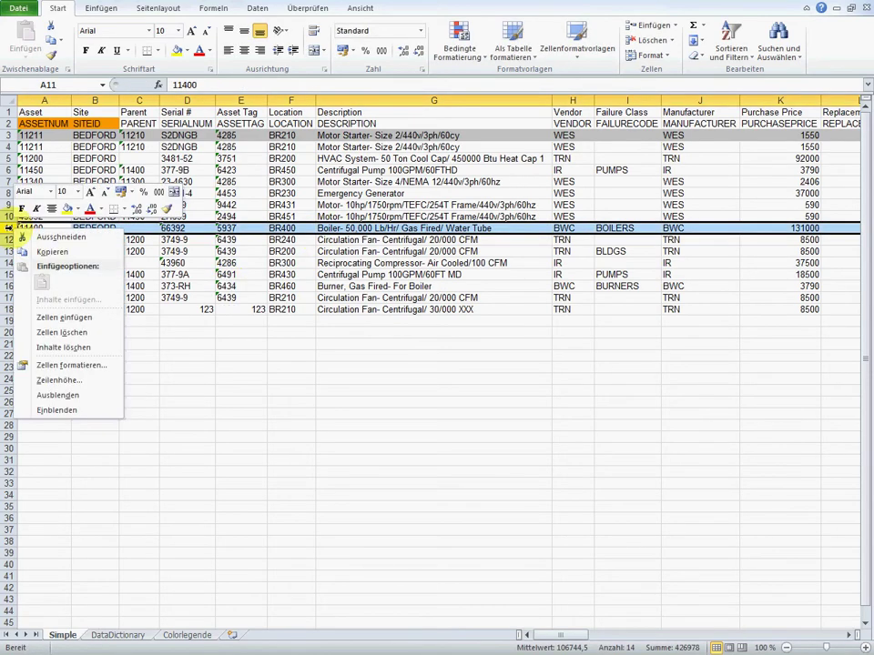
left_click(52, 251)
left_click(12, 321)
right_click(13, 321)
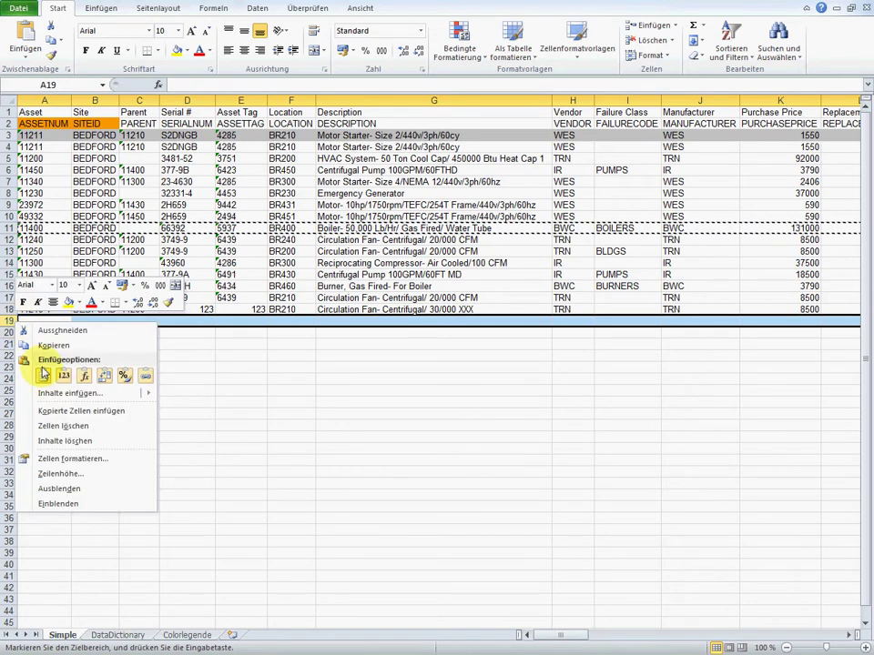
left_click(50, 410)
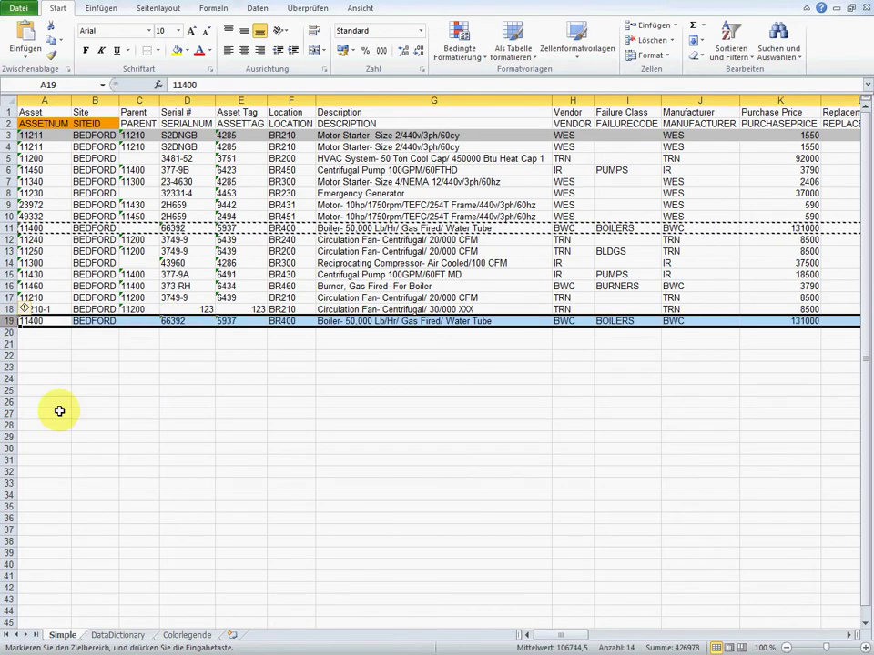
left_click(40, 332)
Change row 19's asset number to 11400-1 and prefix its description with NEW
left_click(40, 321)
left_click(215, 85)
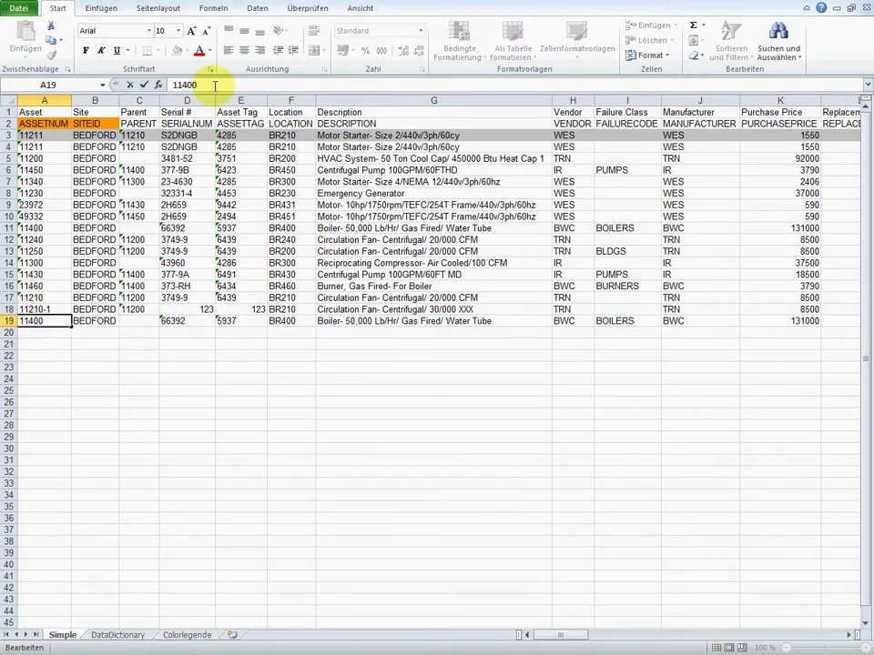
type("-1")
left_click(407, 321)
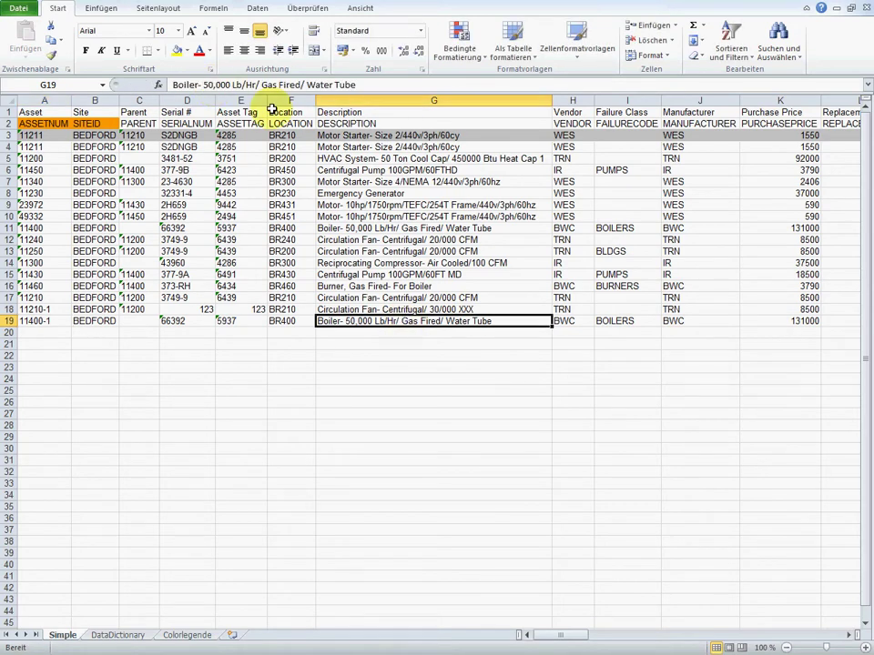
left_click(172, 84)
type("NEW")
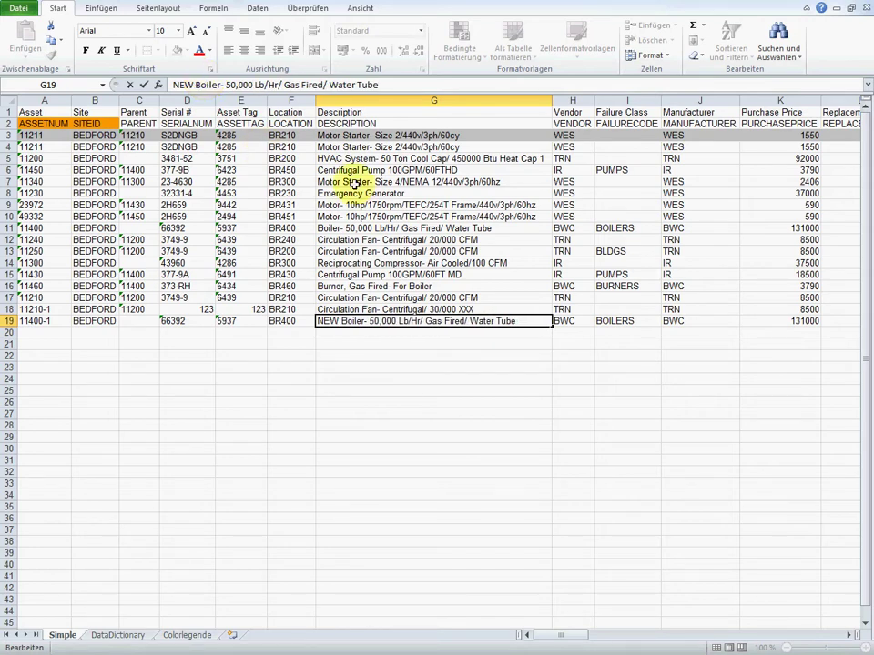
Prefix the Emergency Generator description in G8 with XXX
left_click(8, 193)
left_click(339, 194)
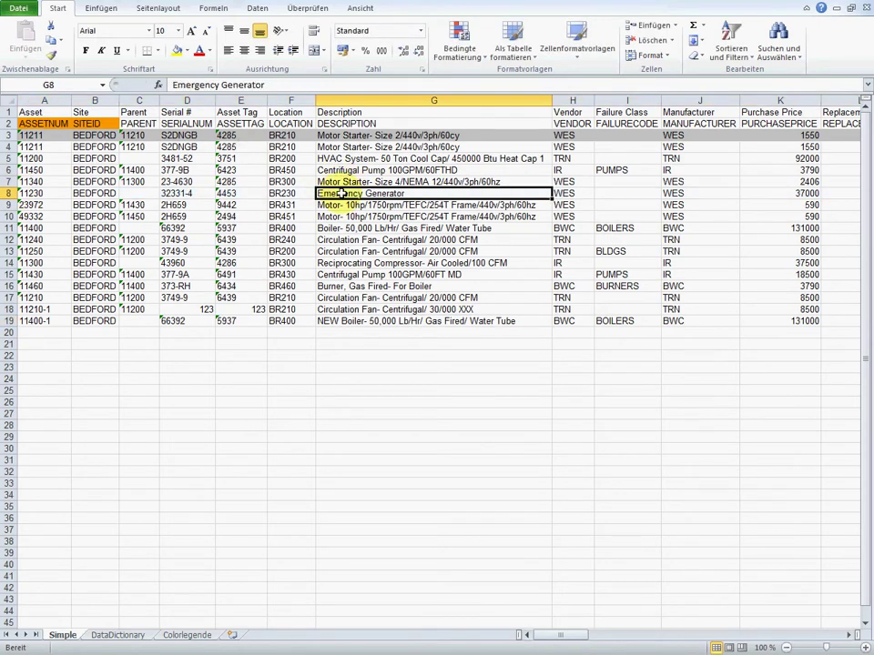
left_click(177, 85)
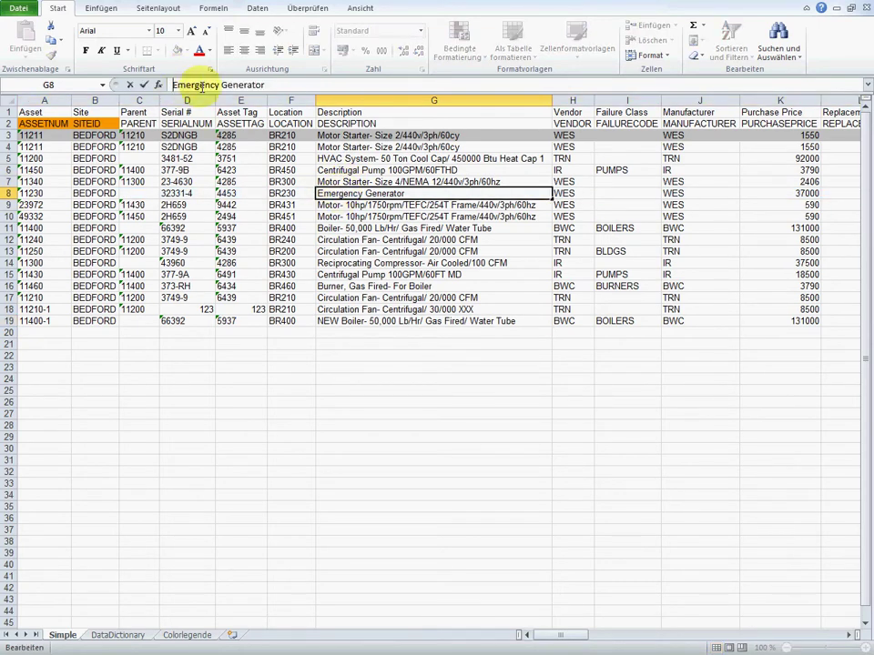
type("XXX")
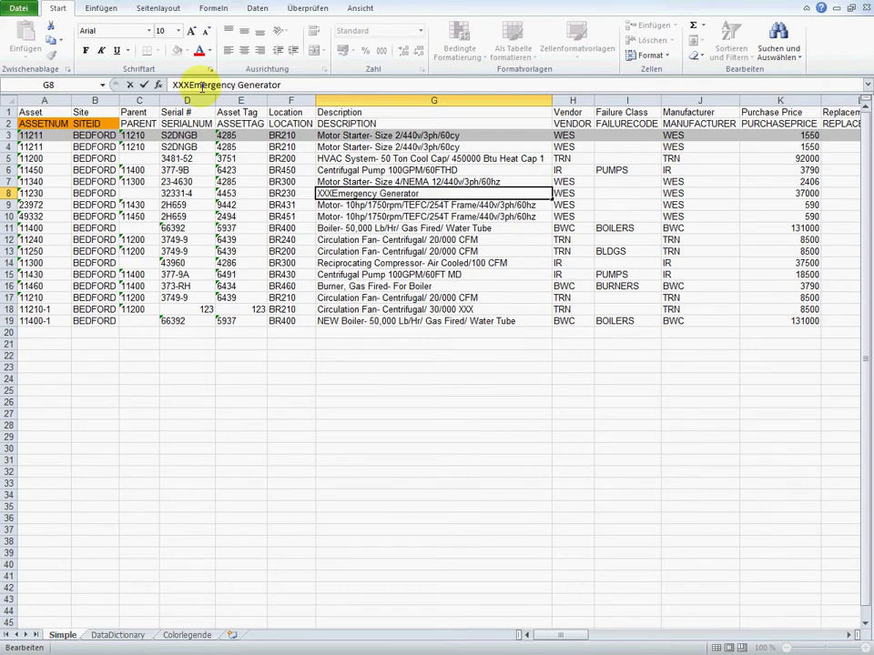
Save the workbook as Asset-Testimport in the temp folder on DATA (D:), then close it
left_click(18, 8)
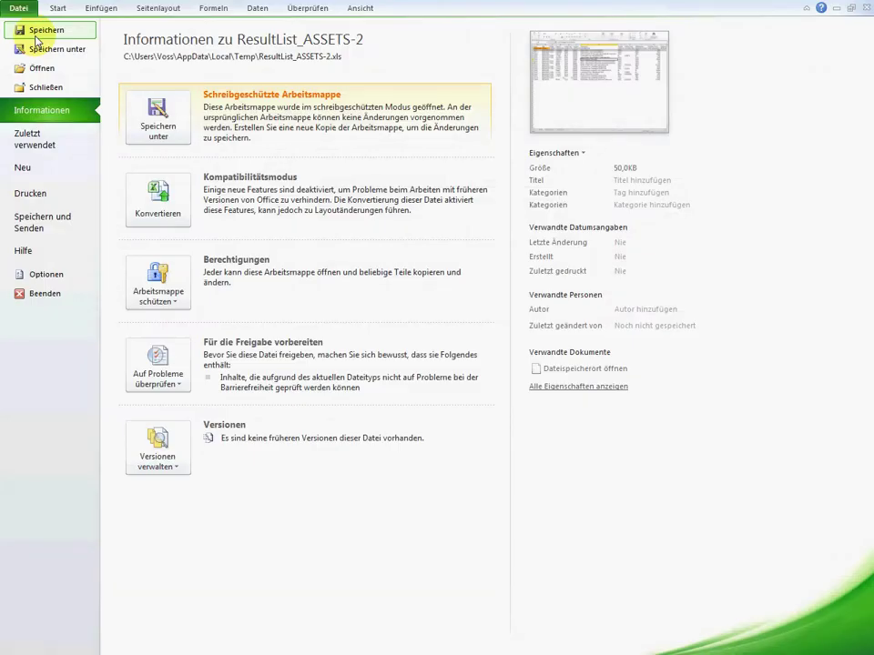
left_click(35, 36)
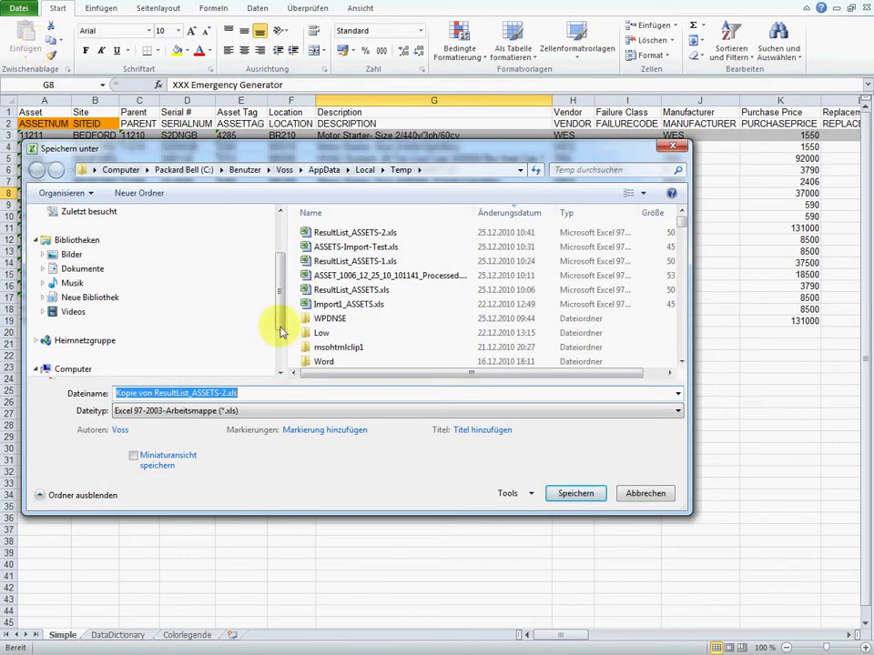
left_click(281, 373)
left_click(282, 373)
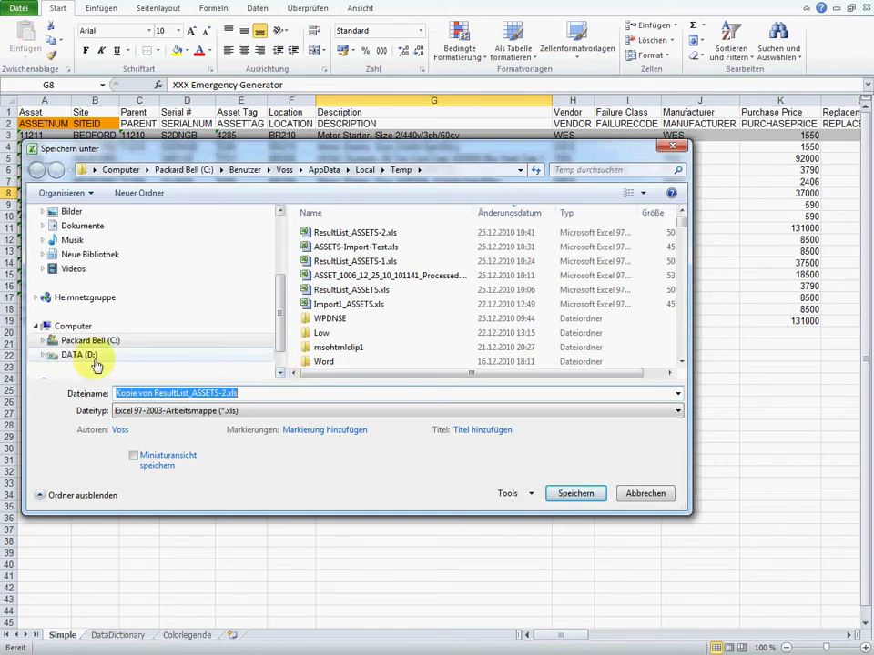
left_click(42, 355)
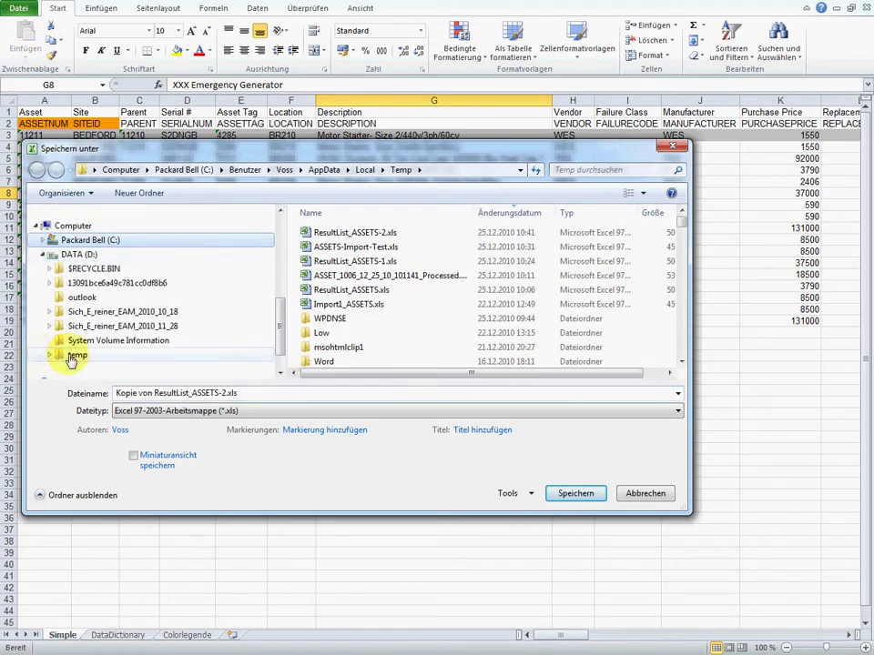
left_click(73, 356)
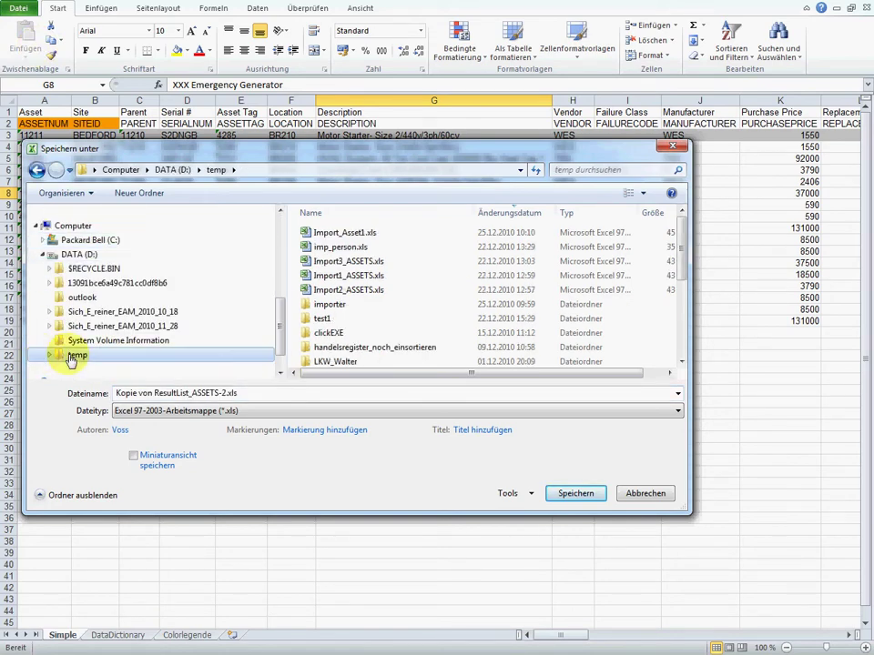
left_click(204, 393)
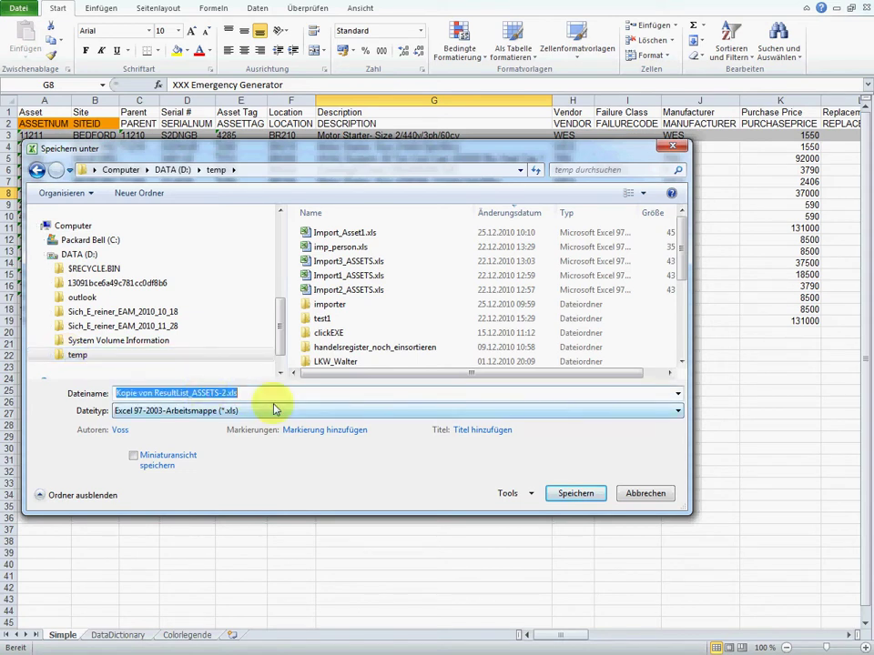
type("Asset")
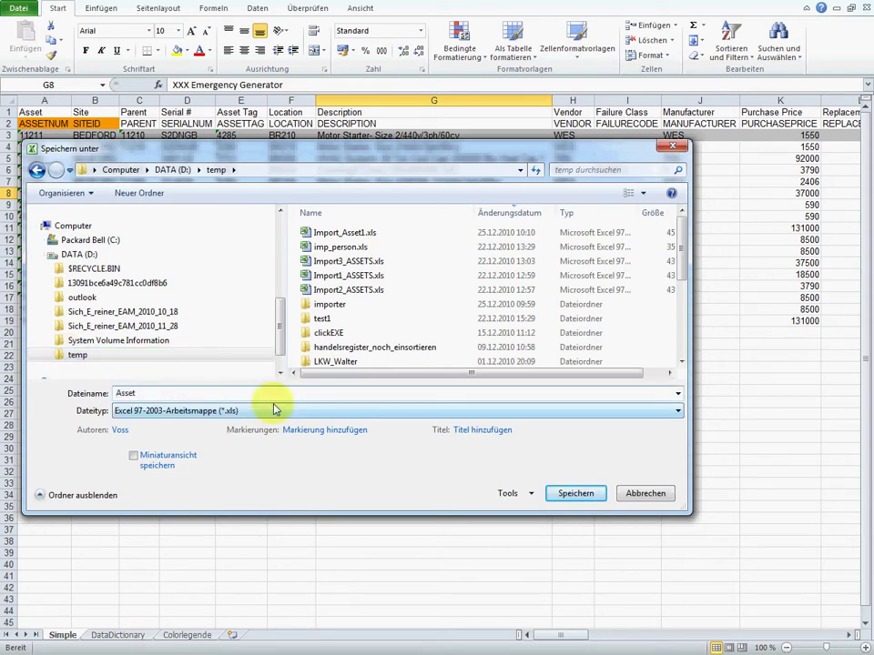
type("-Testimport1")
left_click(571, 493)
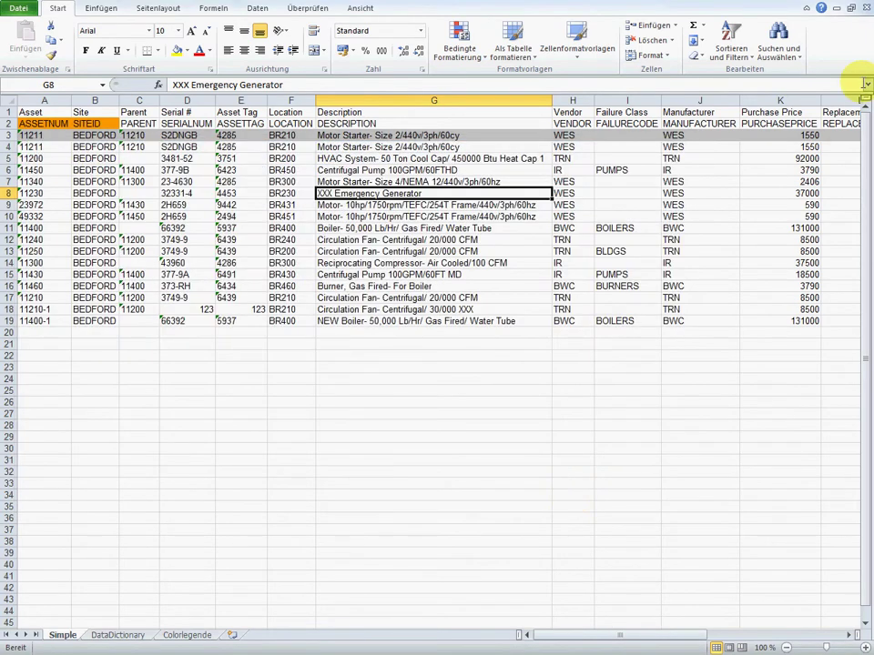
key("ctrl+w")
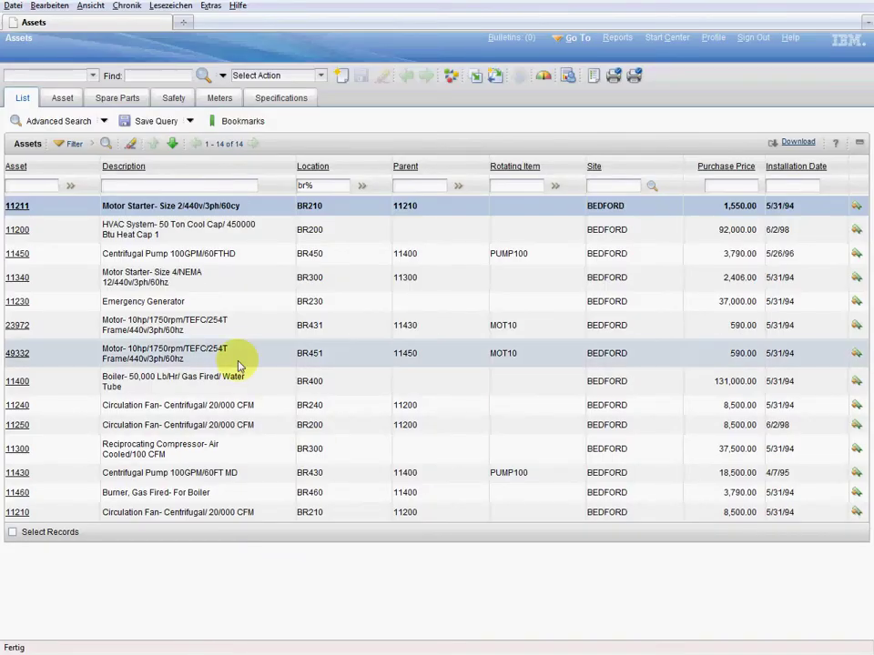
Clear the location filter to list all 623 assets and launch the EAM Data Importer
left_click(131, 145)
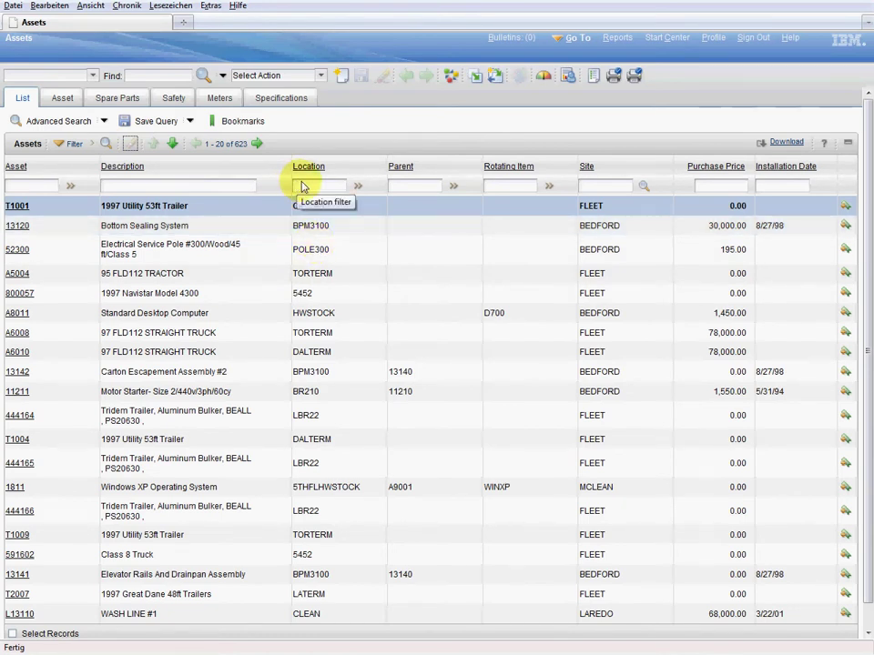
left_click(321, 75)
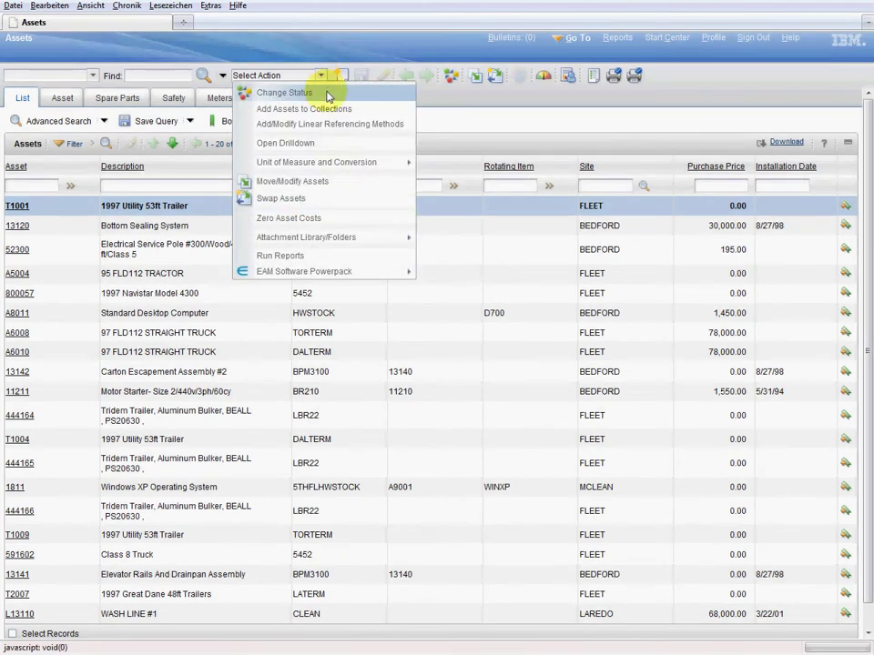
mouse_move(340, 273)
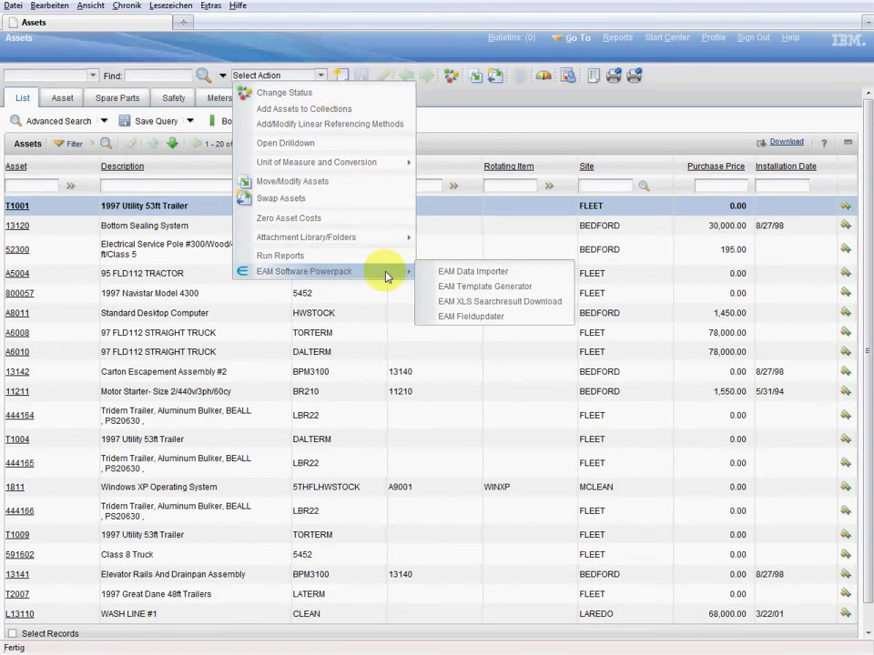
left_click(469, 273)
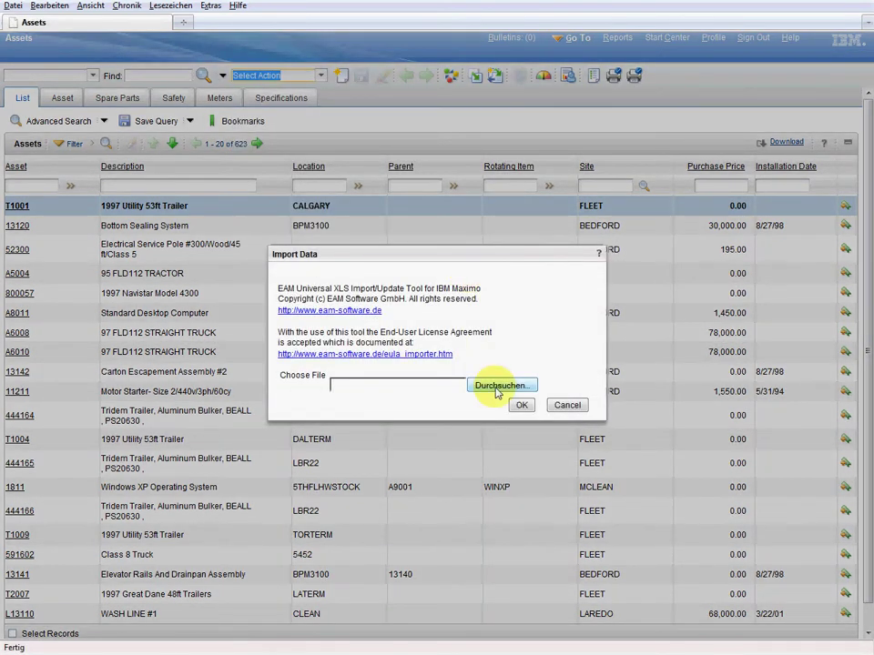
Import Asset-Testimport1.xls and open the processed result file in Excel
left_click(498, 388)
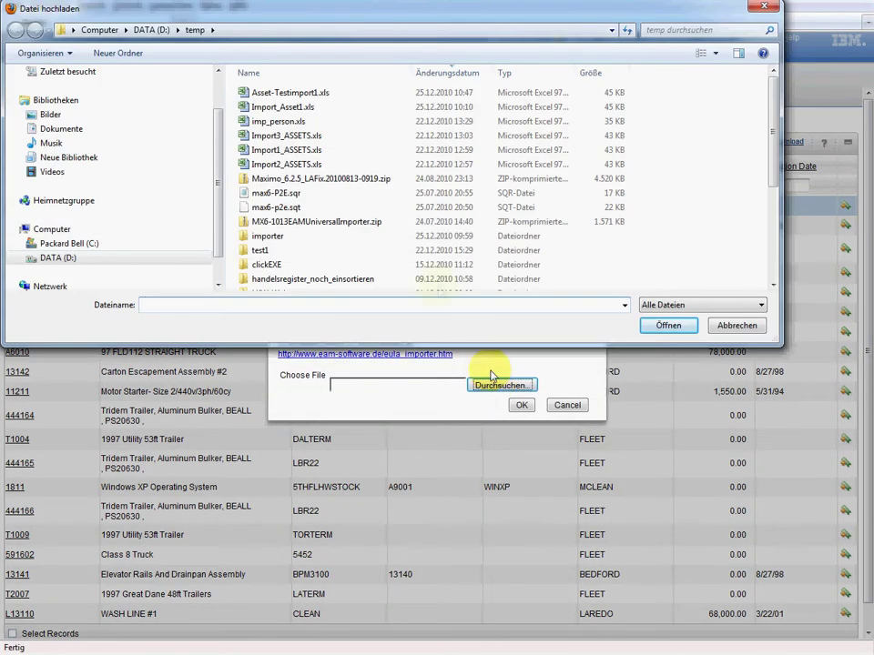
left_click(293, 95)
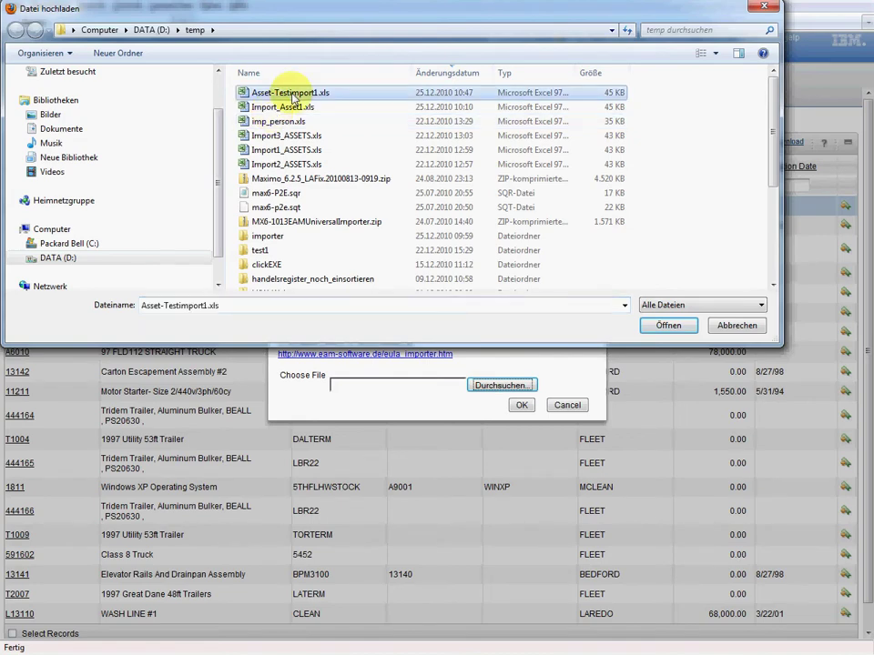
double_click(294, 94)
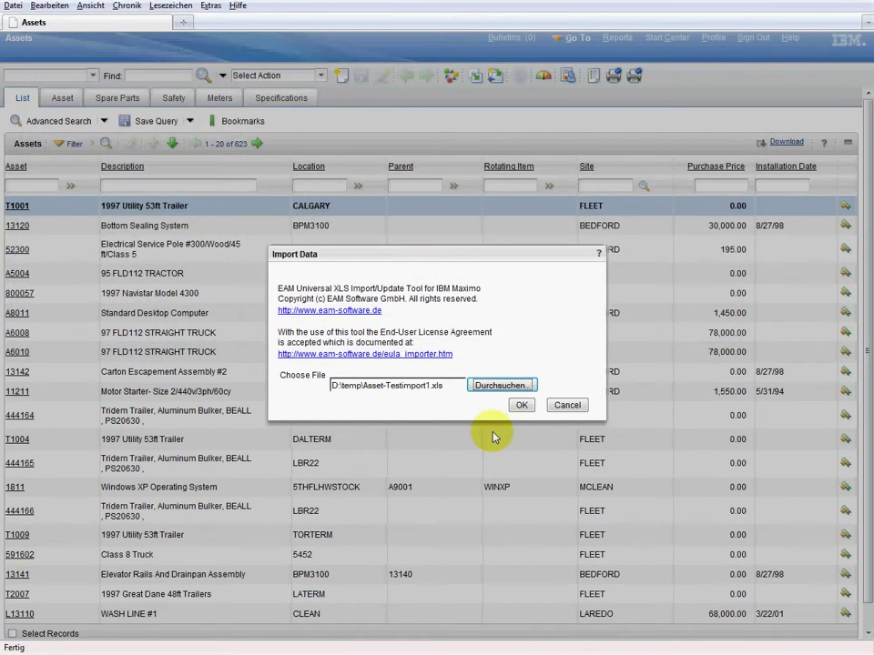
left_click(521, 405)
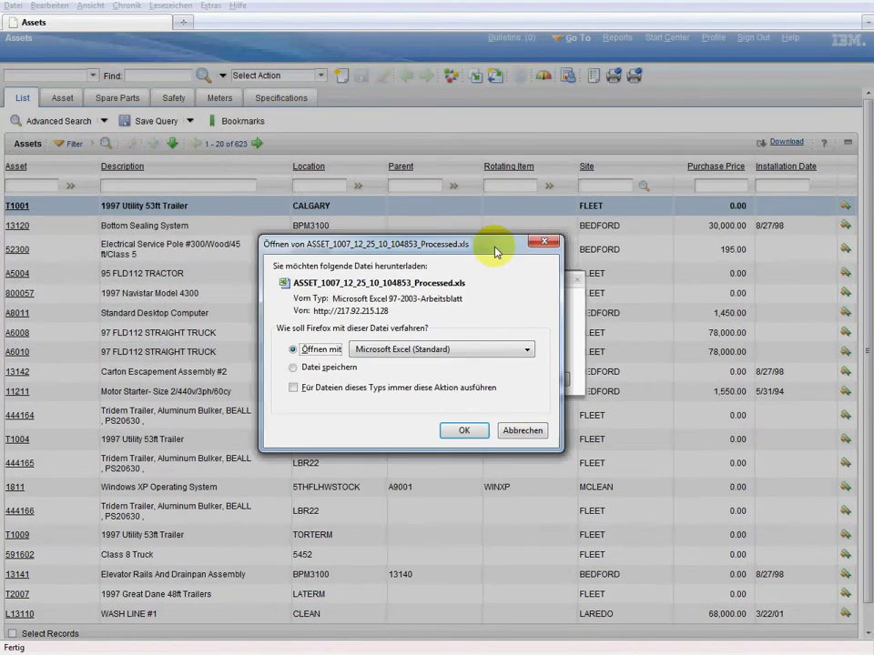
left_click_drag(496, 251, 409, 418)
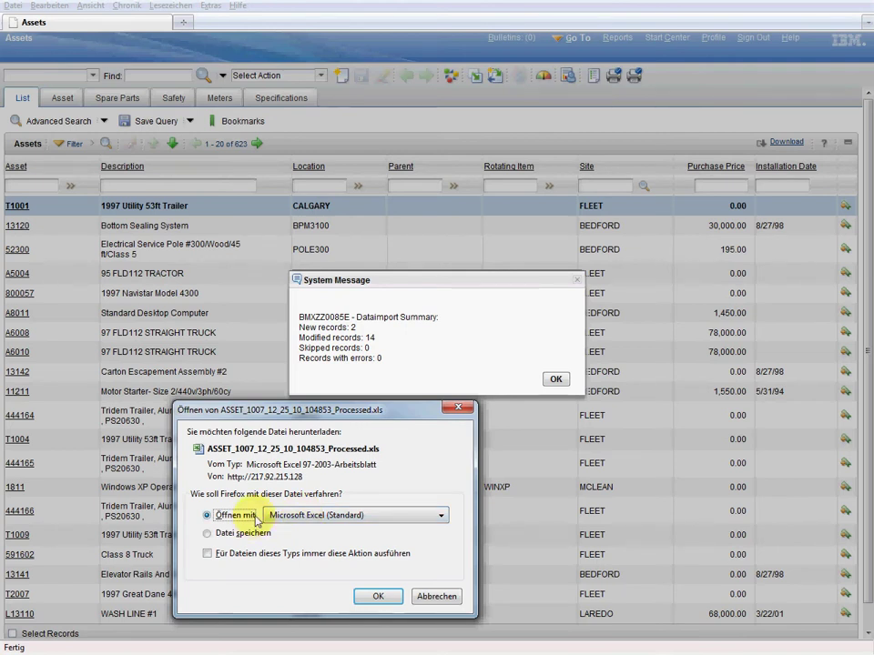
left_click(371, 599)
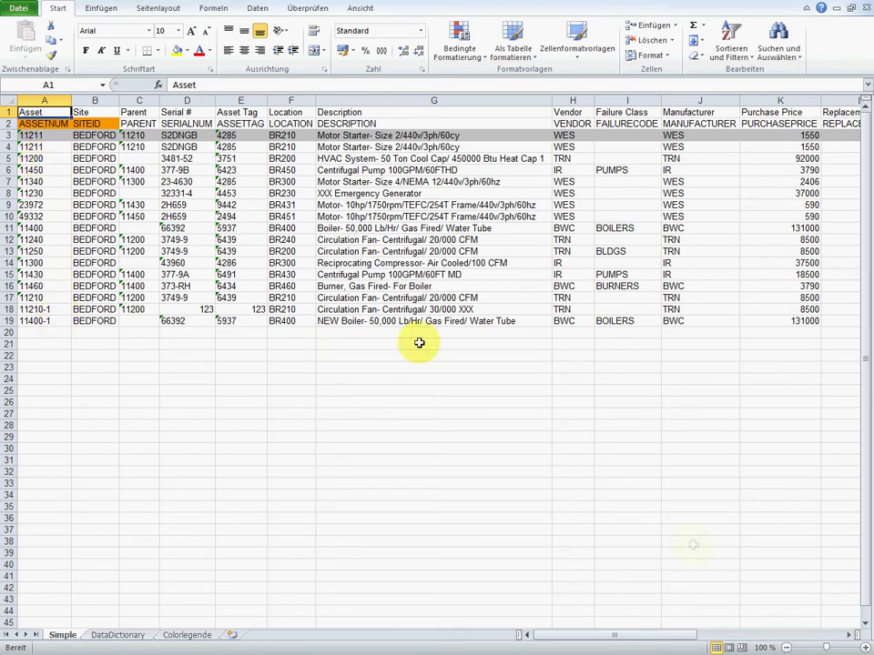
Widen the ASSETUID column Q so the new asset IDs are readable
left_click(830, 636)
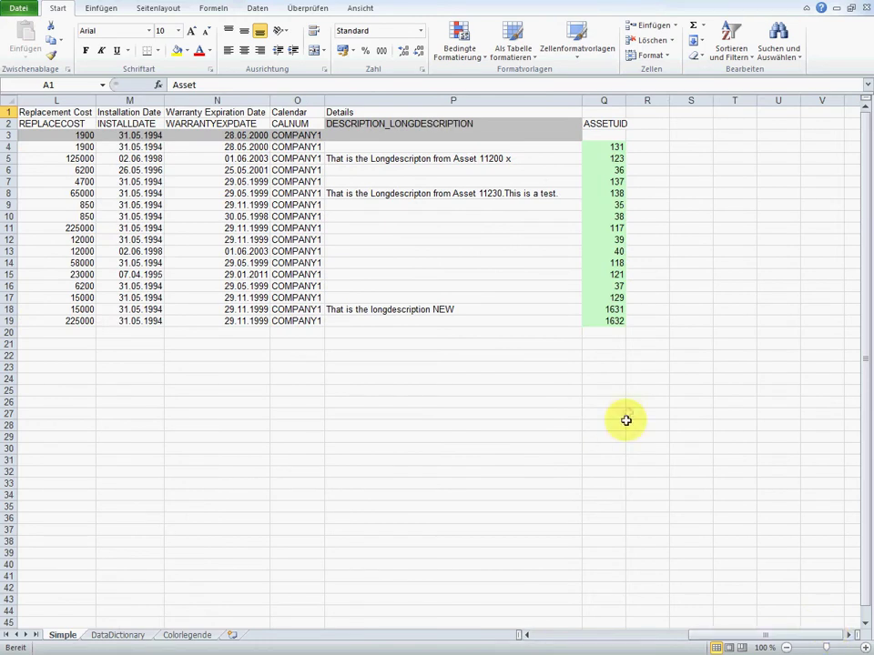
left_click(604, 100)
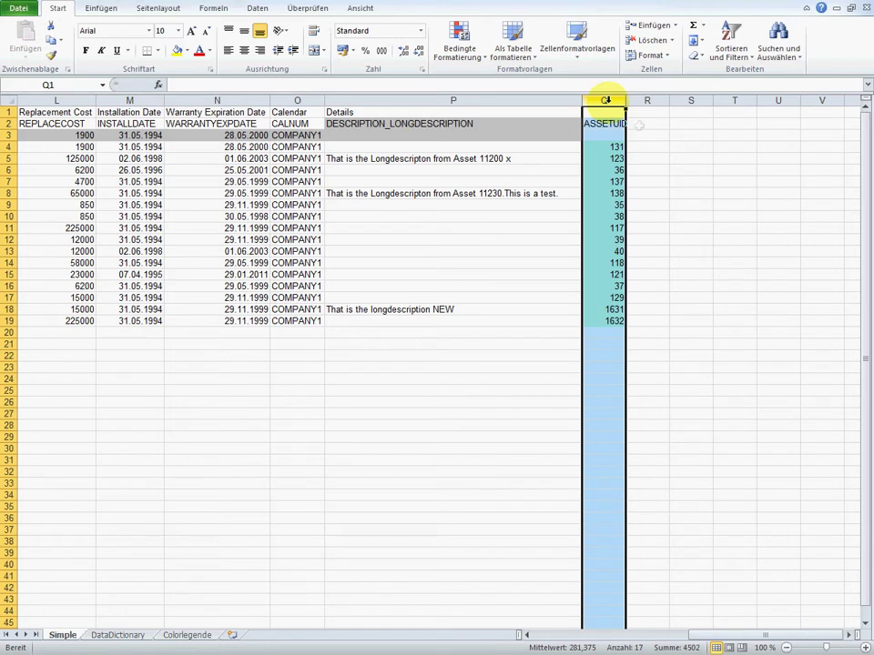
left_click(639, 125)
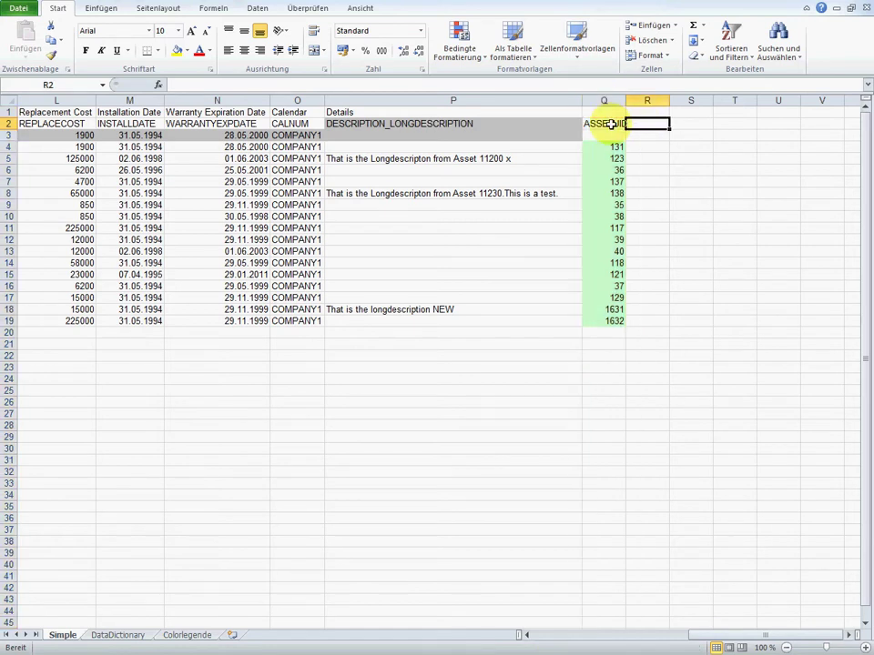
left_click(611, 123)
left_click_drag(626, 100, 637, 100)
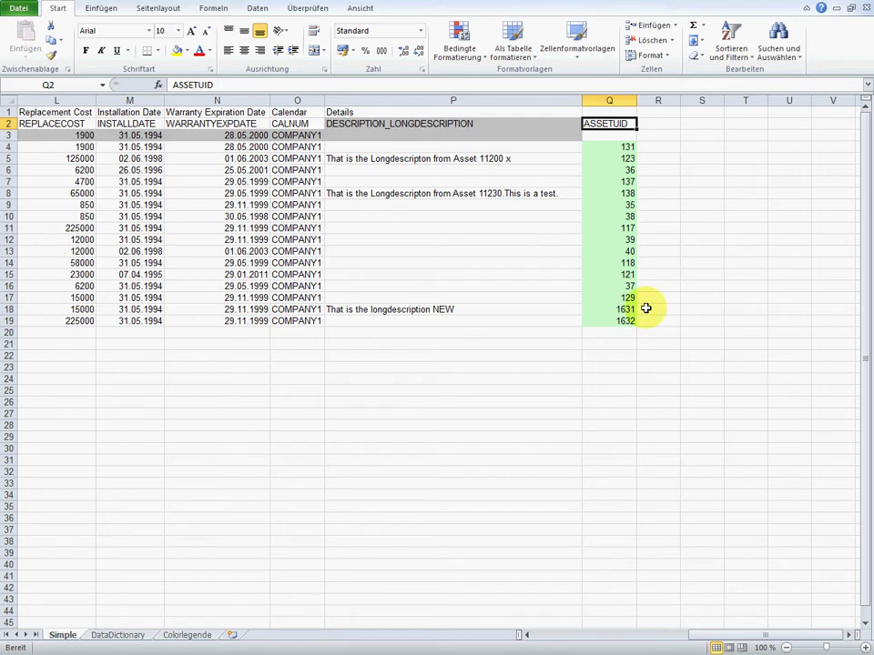
Select rows 18–19, new assets 11210-1 and 11400-1 with IDs 1631 and 1632
left_click_drag(646, 309, 655, 324)
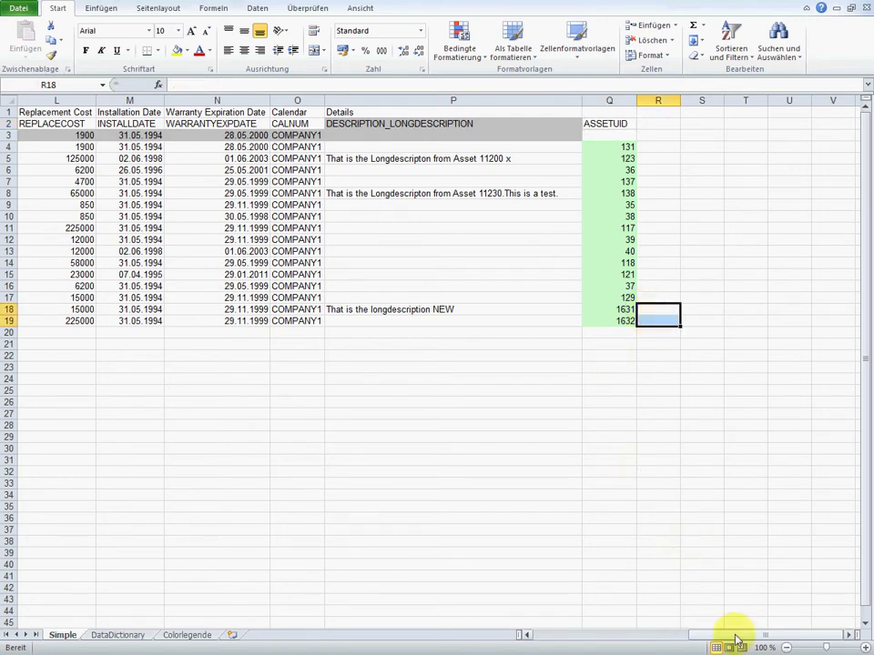
left_click_drag(734, 635, 546, 640)
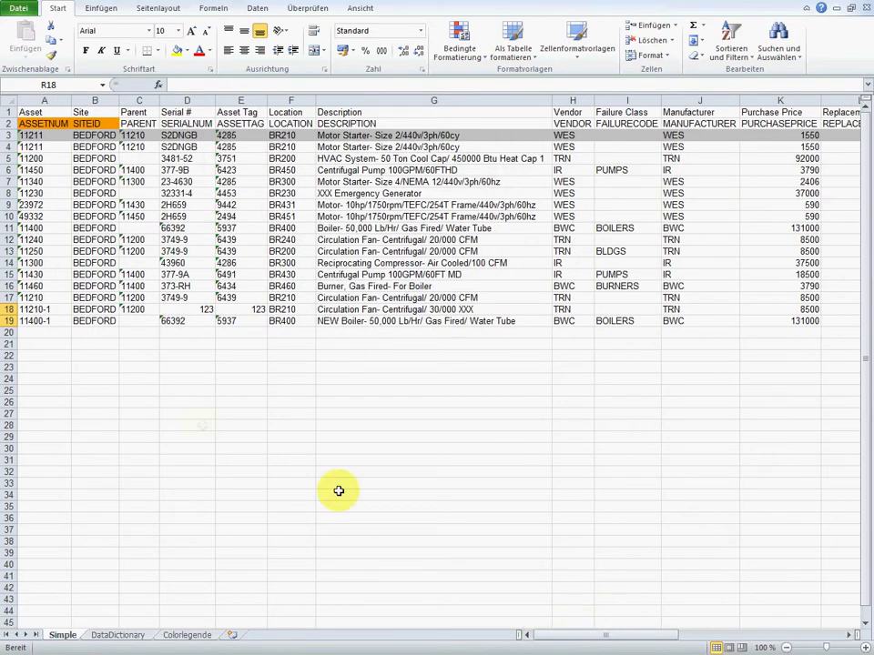
left_click(13, 310)
left_click_drag(11, 312, 9, 322)
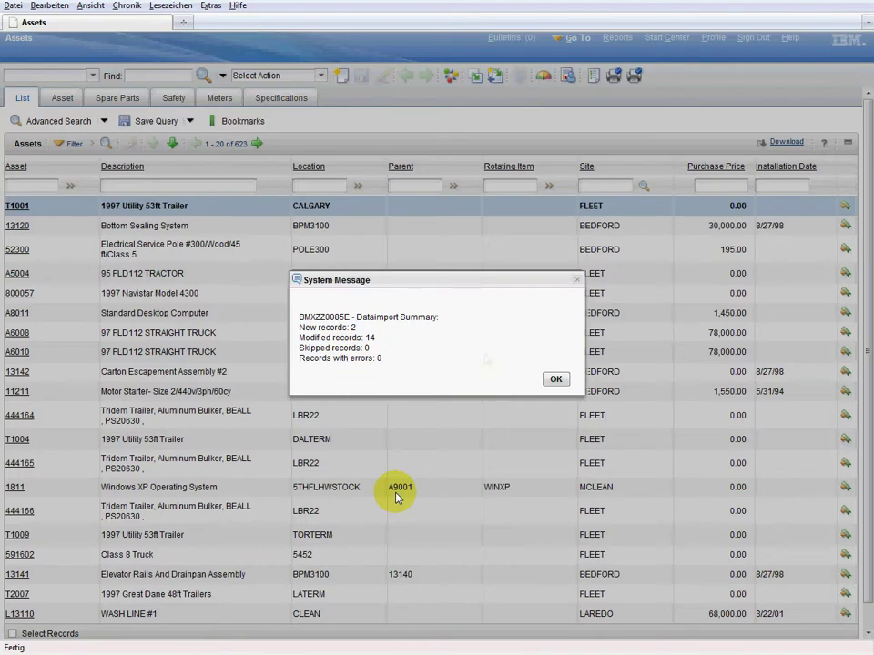
Dismiss the import summary and open the newly imported asset 11210-1 from the BR list
left_click(554, 382)
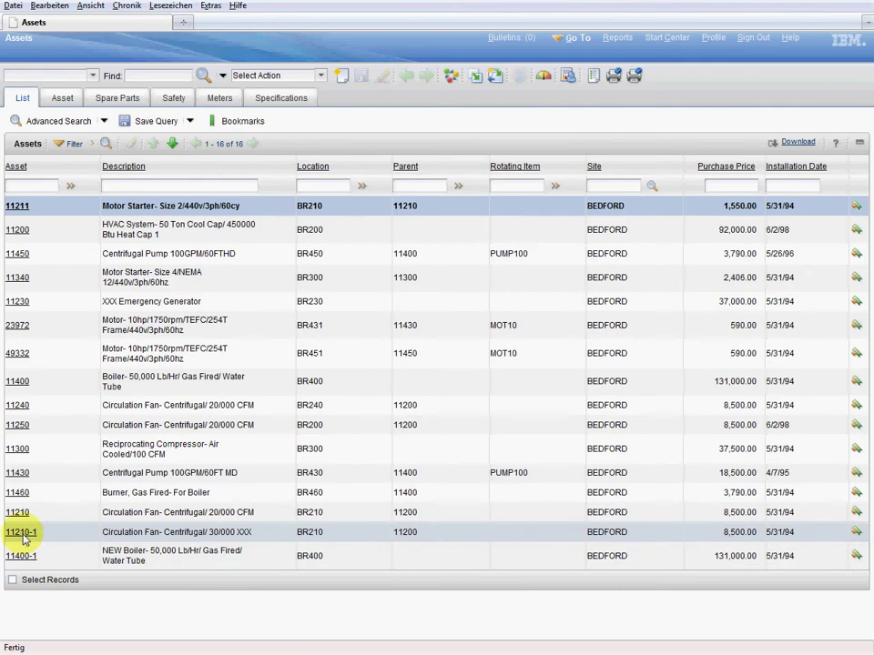
left_click(20, 535)
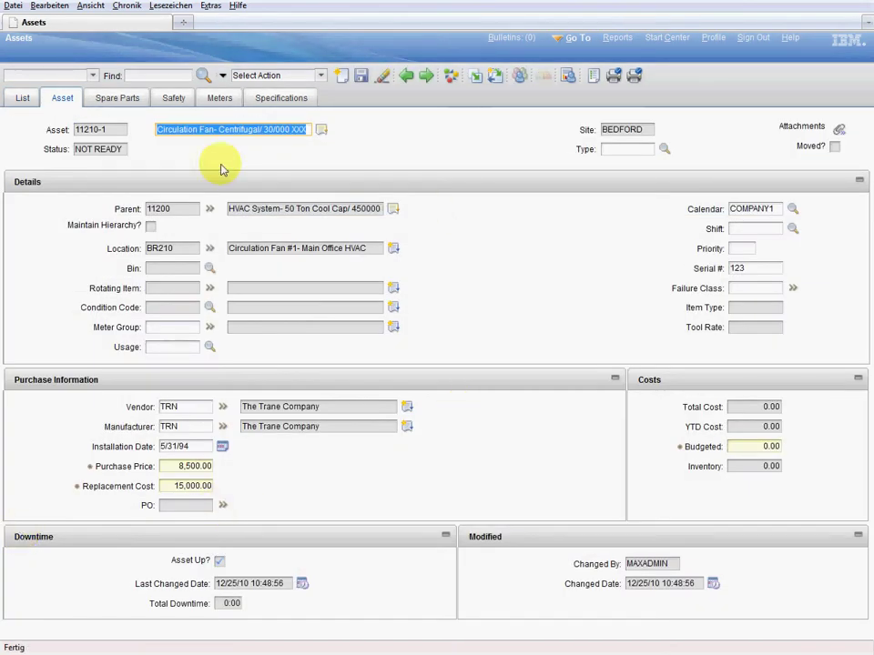
Verify 11210-1's parent 11200, location BR210 and long description 'That is the longdescription NEW', then return to the list
left_click(189, 208)
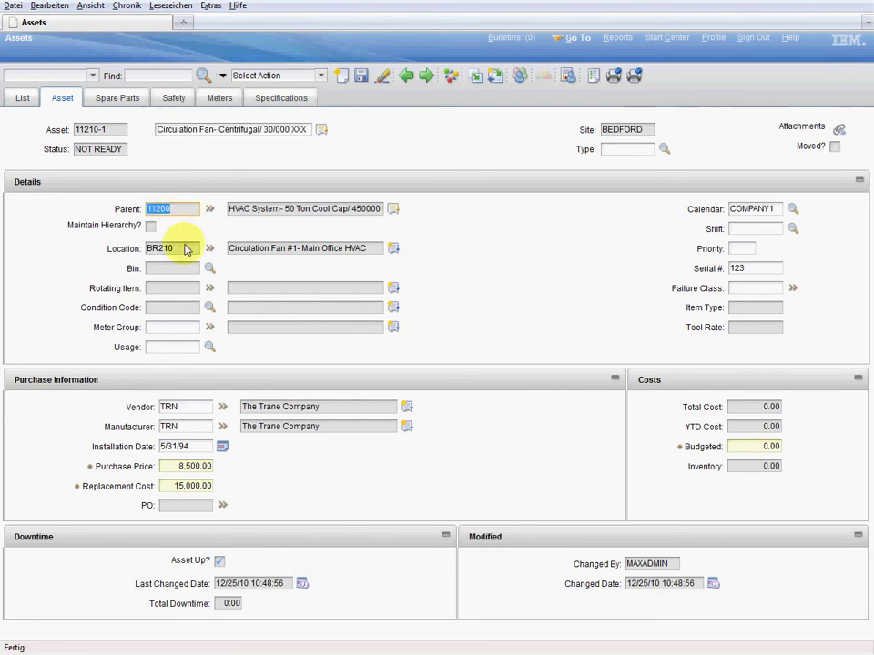
left_click(177, 253)
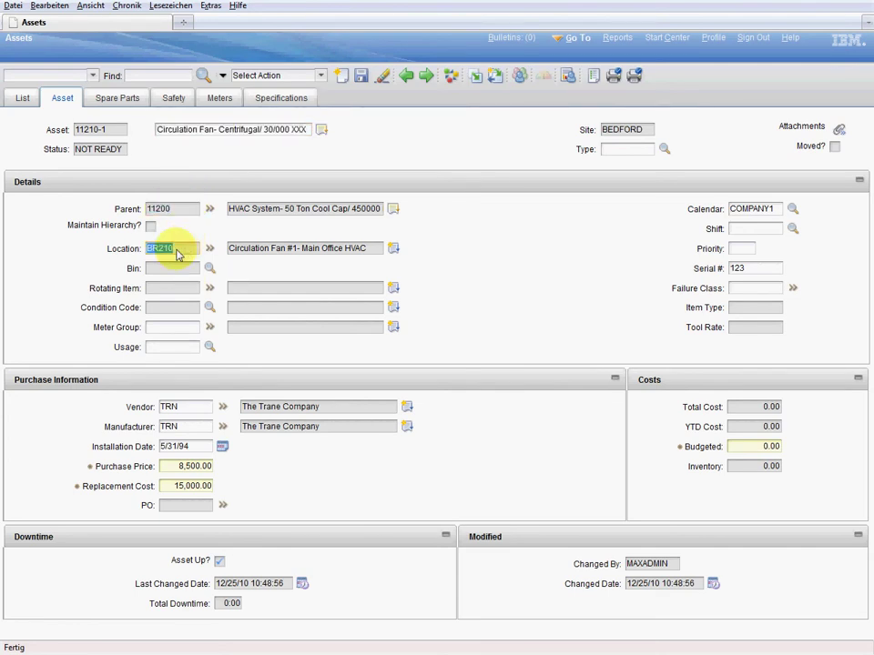
left_click(322, 130)
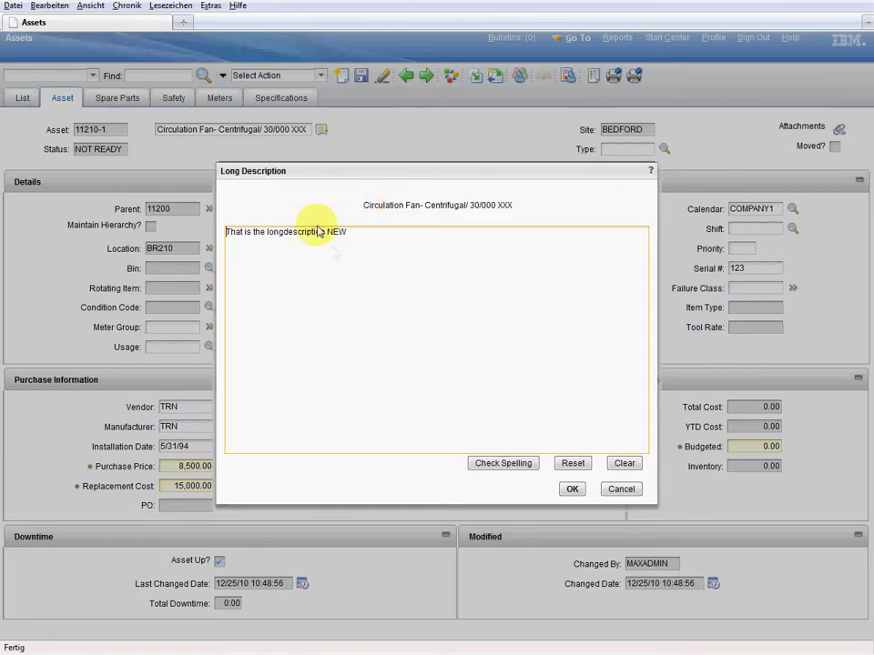
left_click(571, 490)
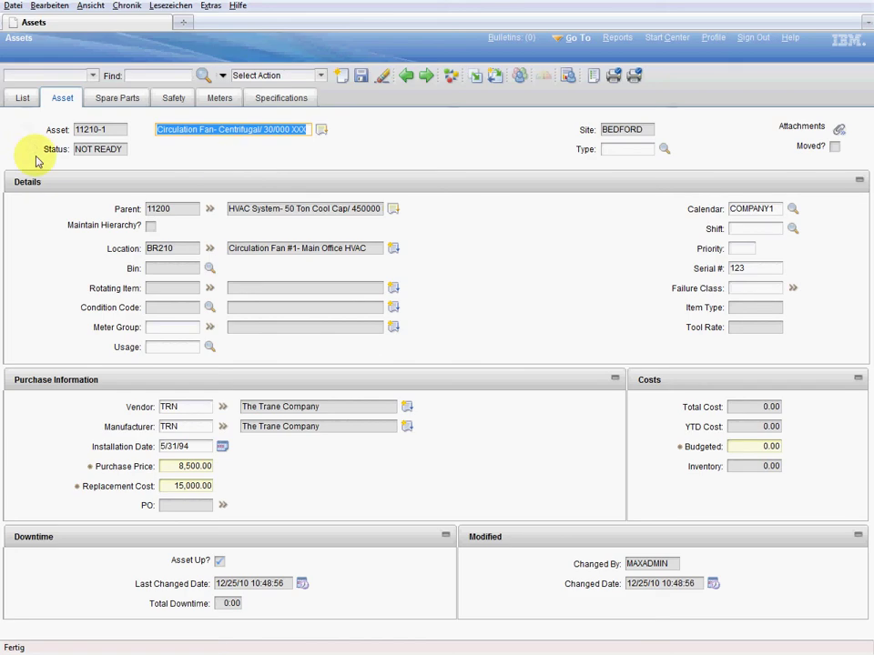
left_click(23, 98)
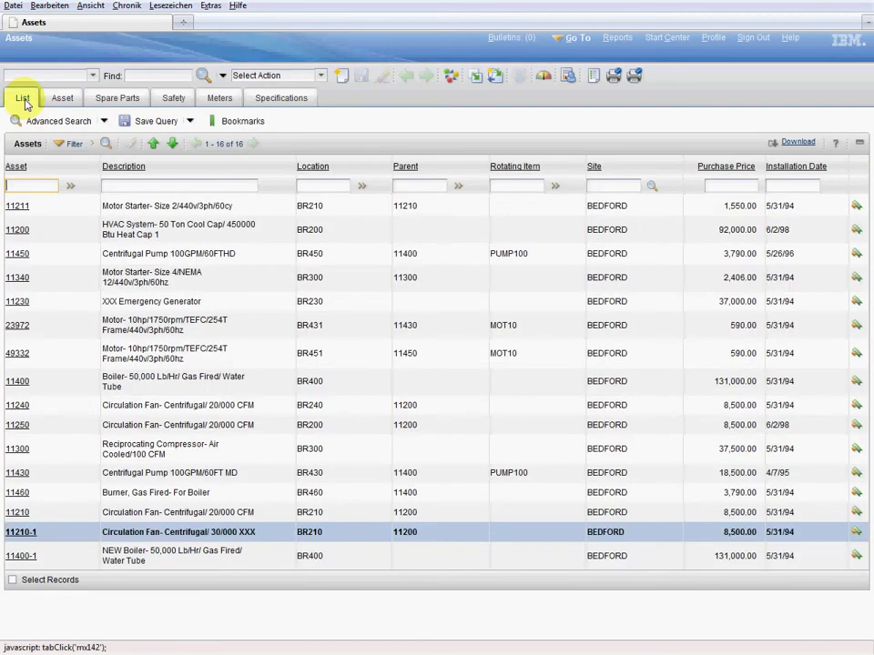